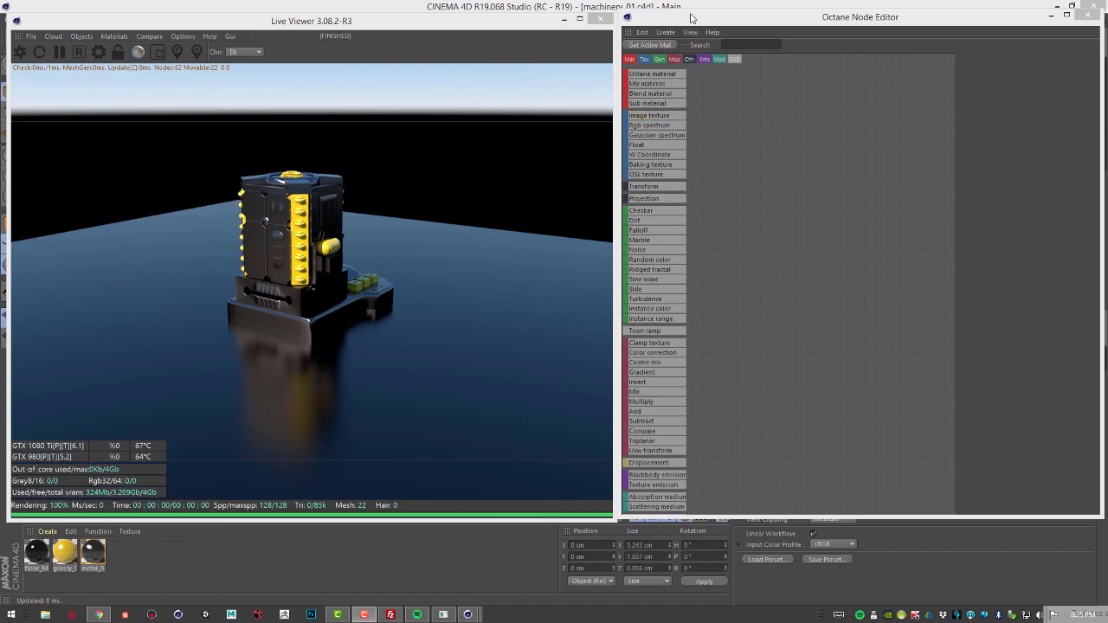
Load the floor_MAT material into the Octane Node Editor and bring its node into clear view.
drag(686, 21, 683, 42)
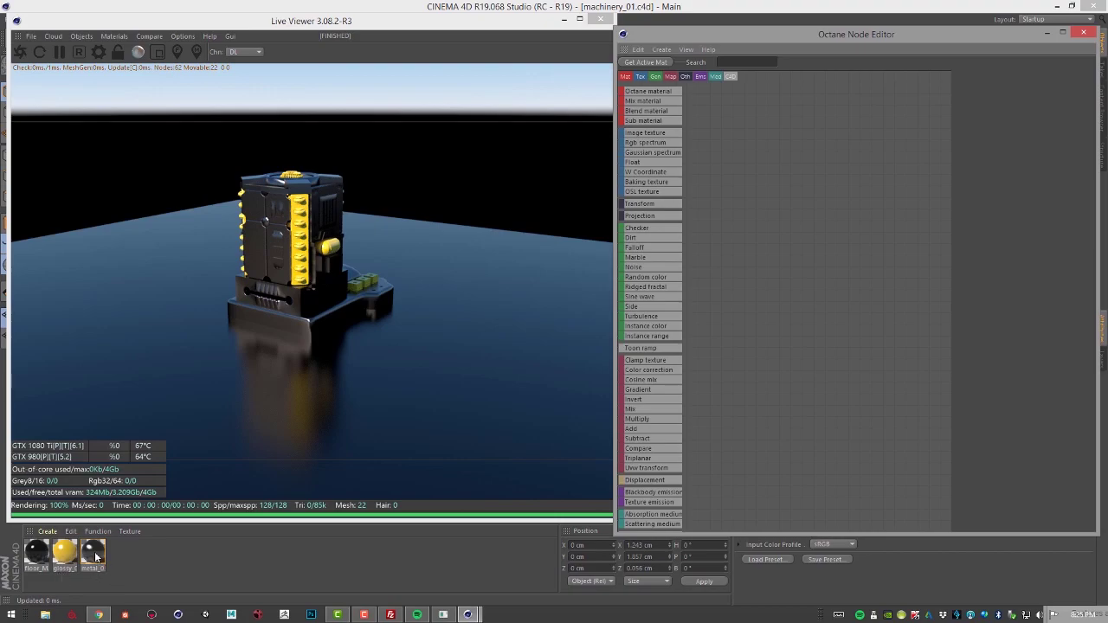
drag(36, 554, 826, 324)
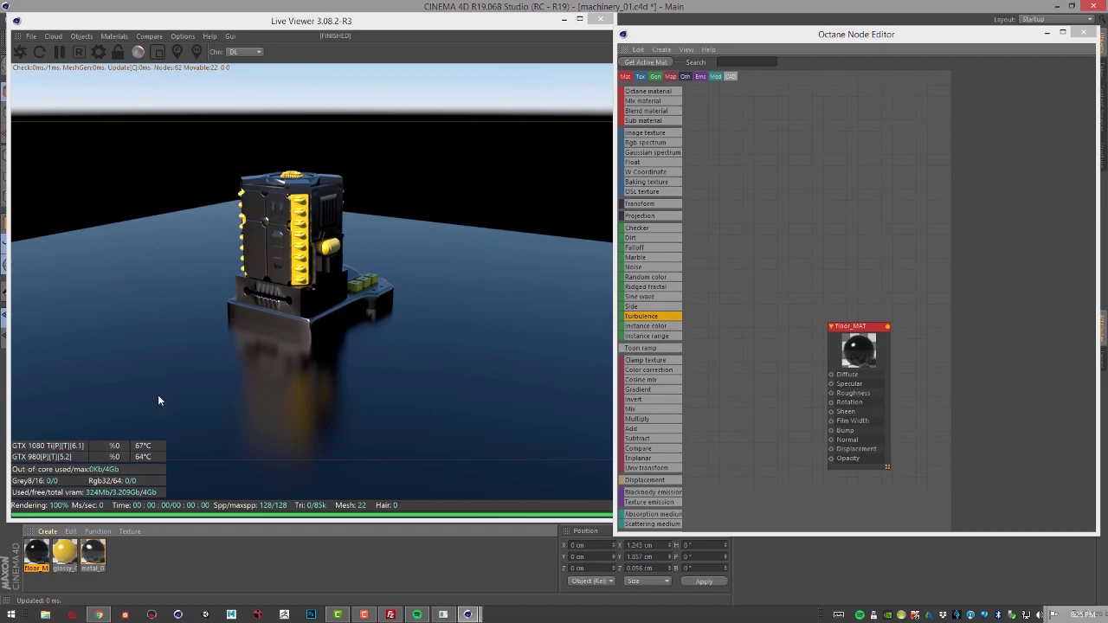
middle_drag(820, 292, 810, 139)
scroll(792, 165, up, 4)
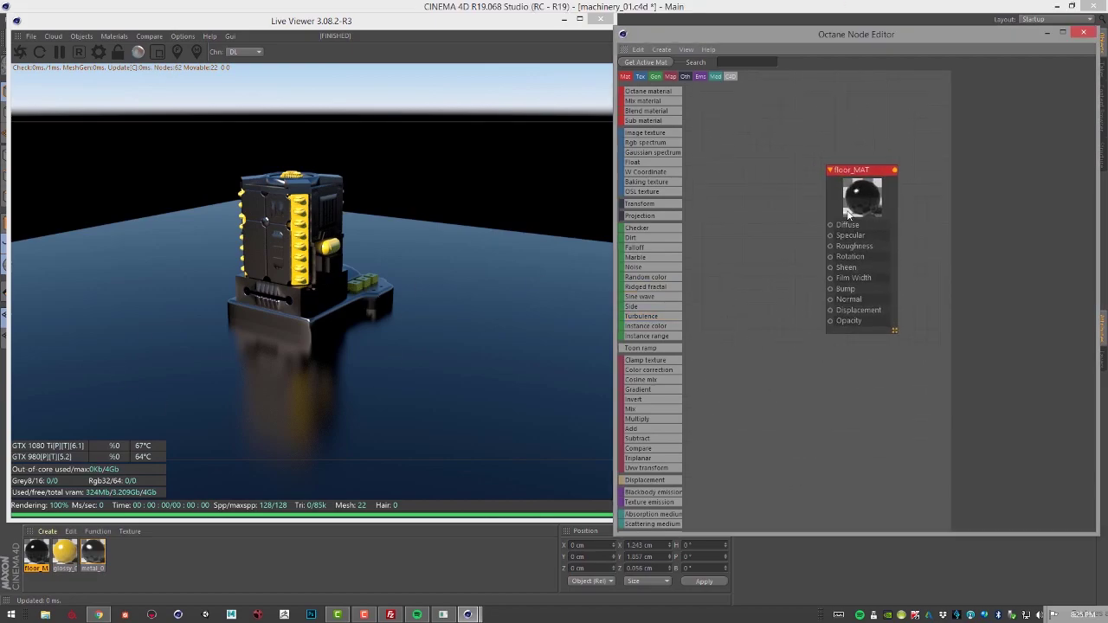
middle_drag(782, 201, 778, 163)
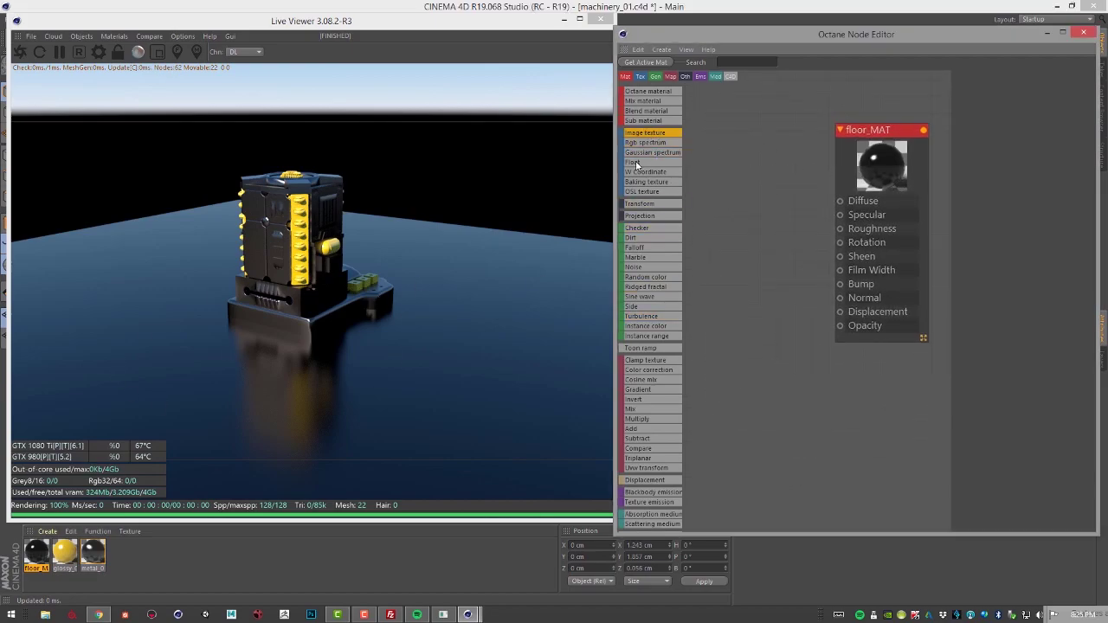
Add an OSL texture node feeding floor_MAT's Diffuse input and widen the node editor's code settings area.
drag(761, 172, 840, 200)
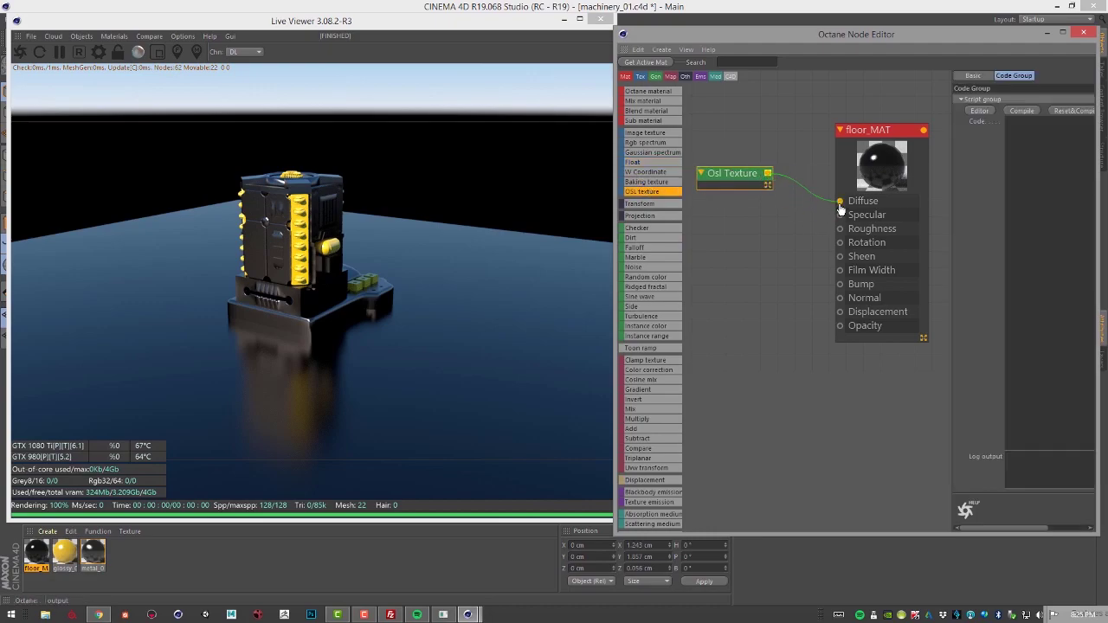
drag(735, 178, 751, 193)
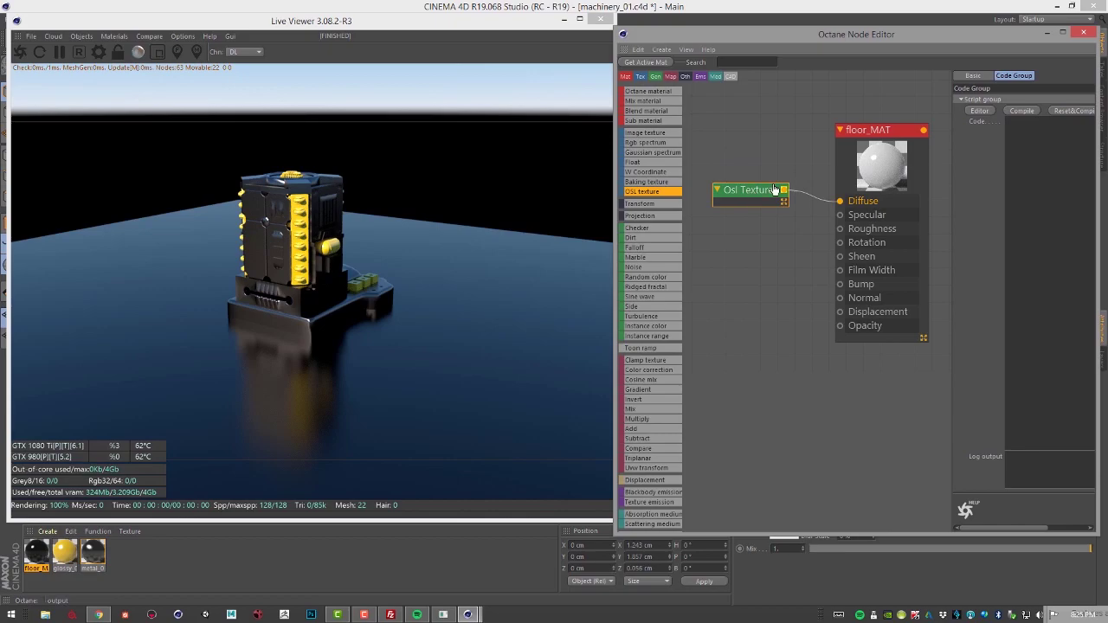
drag(772, 38, 690, 24)
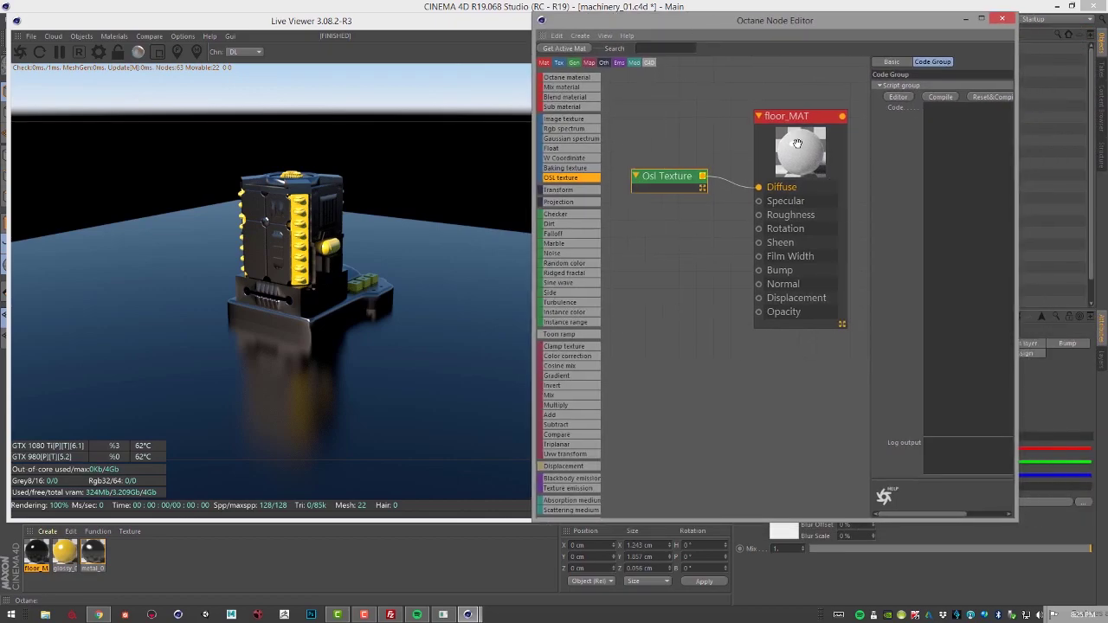
alt+right_drag(723, 251, 677, 245)
alt+middle_drag(677, 245, 610, 232)
drag(872, 257, 730, 259)
scroll(693, 345, up, 3)
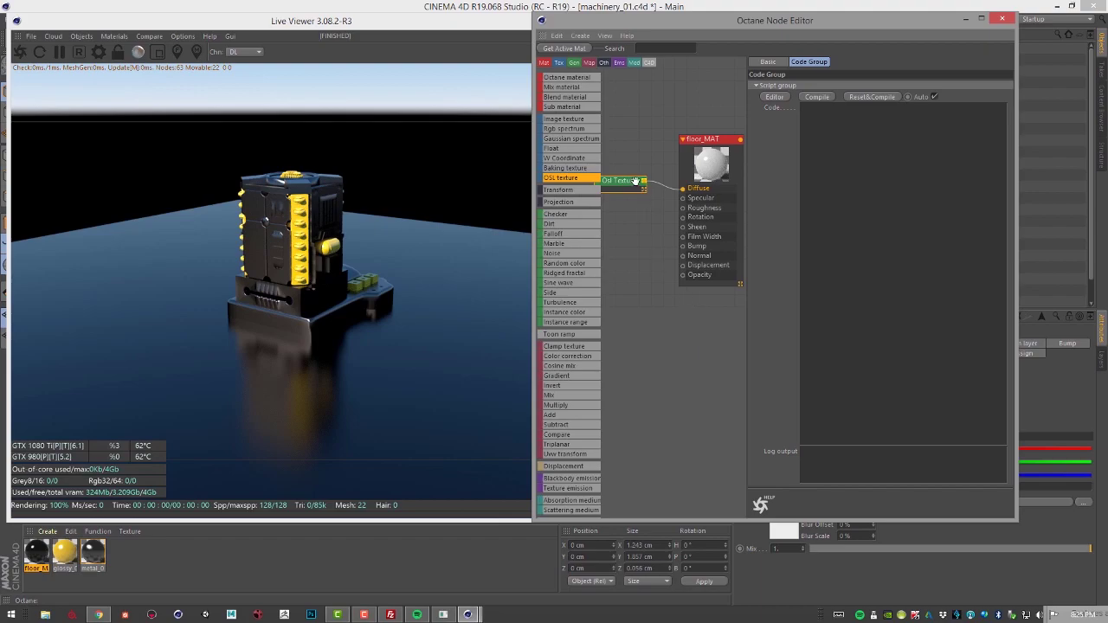
drag(629, 181, 646, 174)
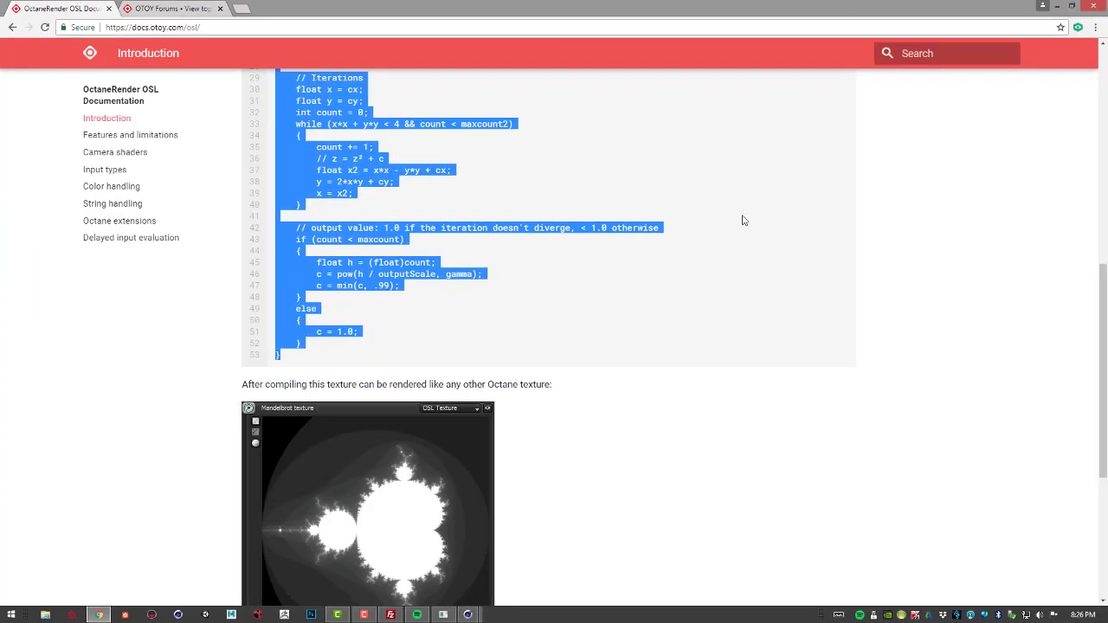
Switch to the OctaneRender OSL documentation in the browser and copy the complete Mandelbrot shader code from its Introduction page.
click(475, 187)
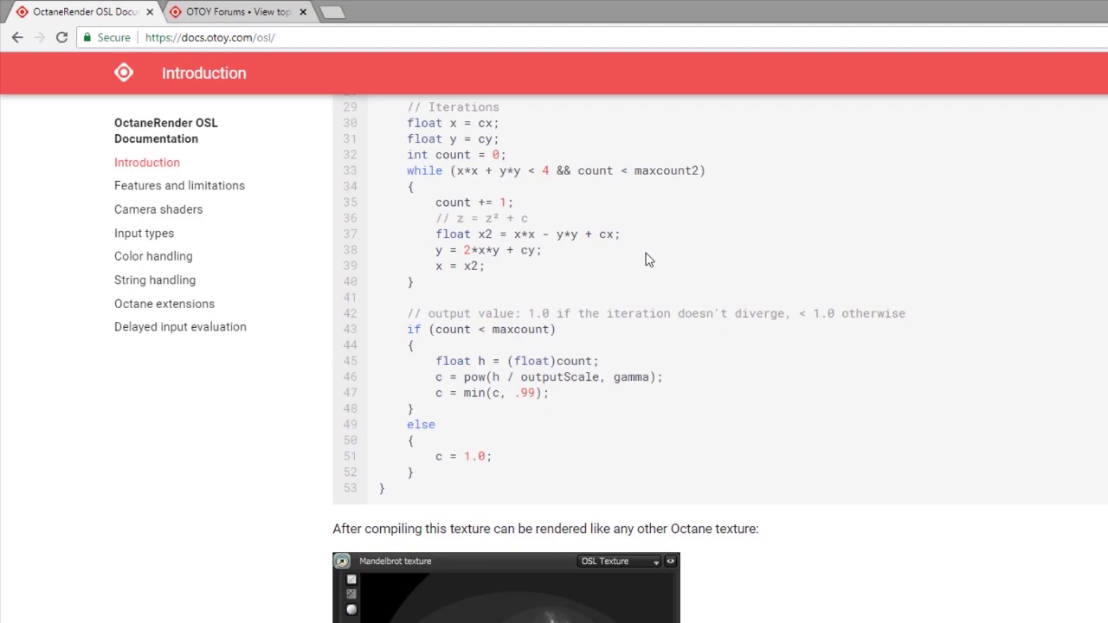
scroll(475, 187, up, 2)
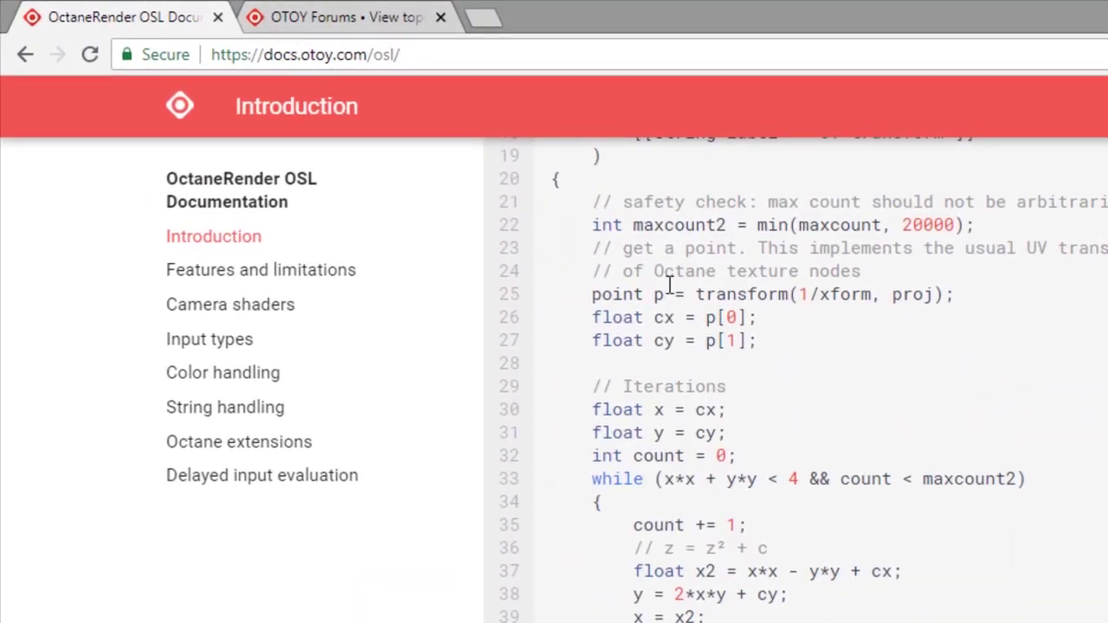
scroll(866, 424, up, 10)
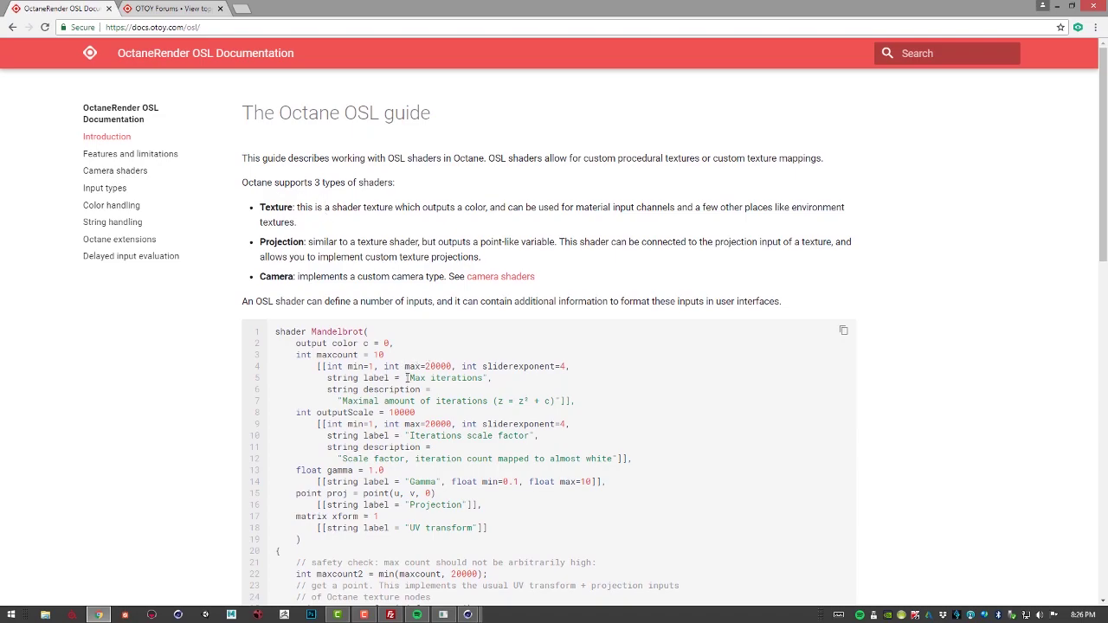
scroll(407, 378, down, 4)
scroll(294, 282, up, 2)
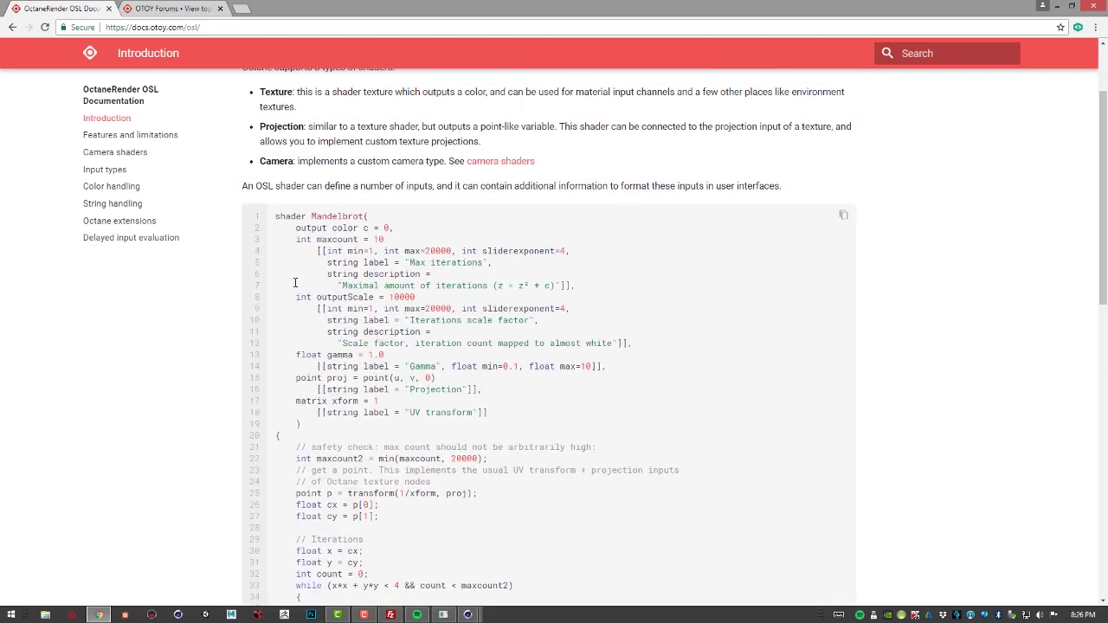
drag(275, 218, 518, 587)
scroll(375, 474, down, 7)
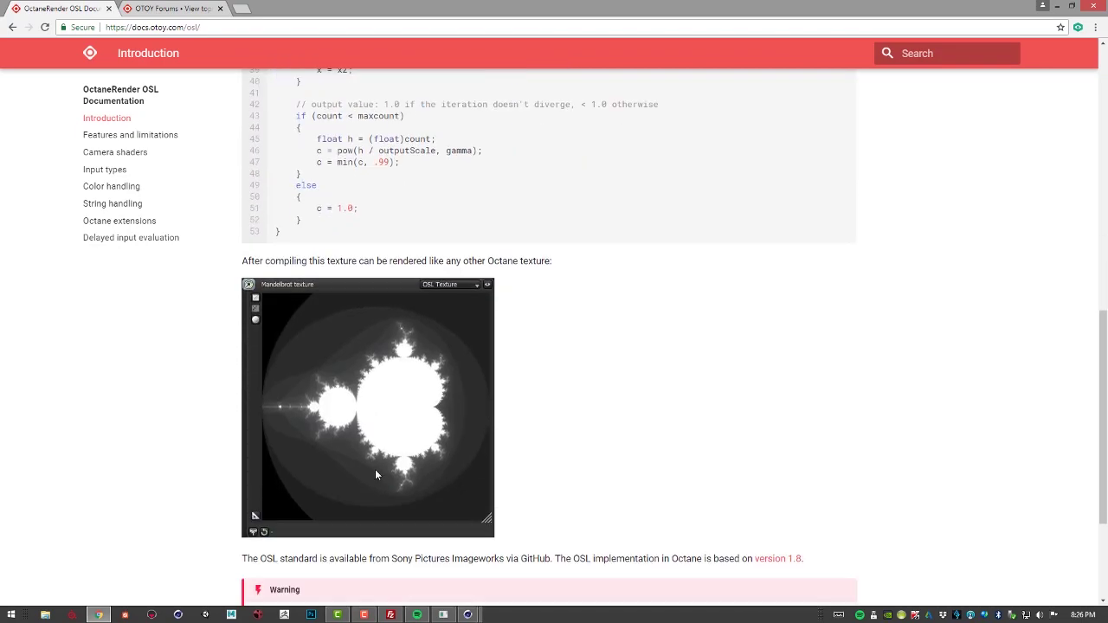
shift+click(286, 232)
scroll(395, 240, up, 2)
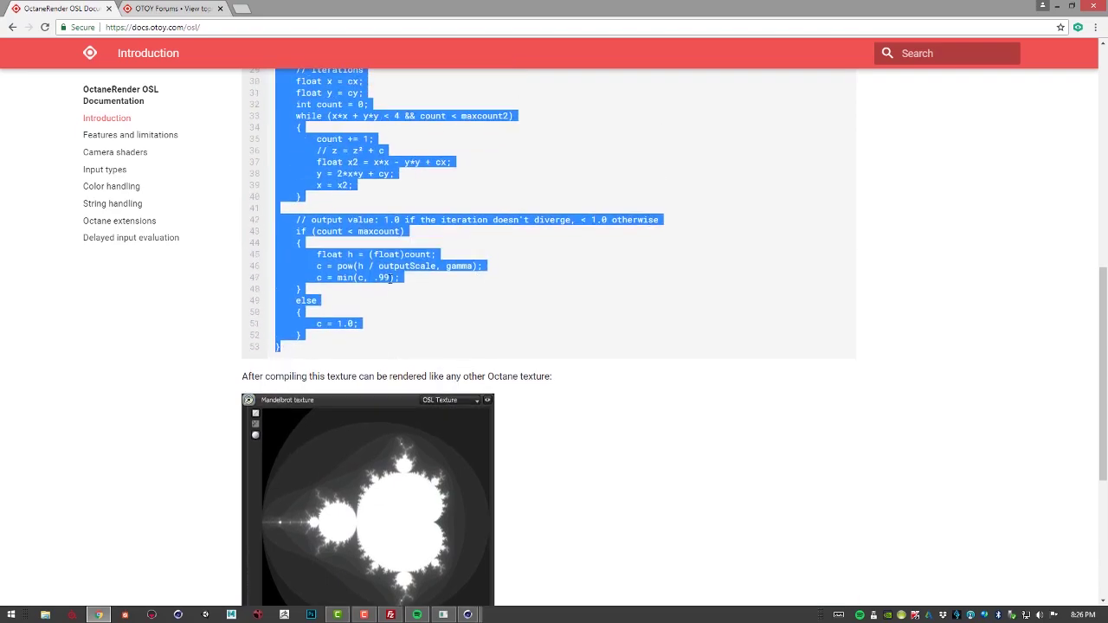
scroll(402, 304, down, 2)
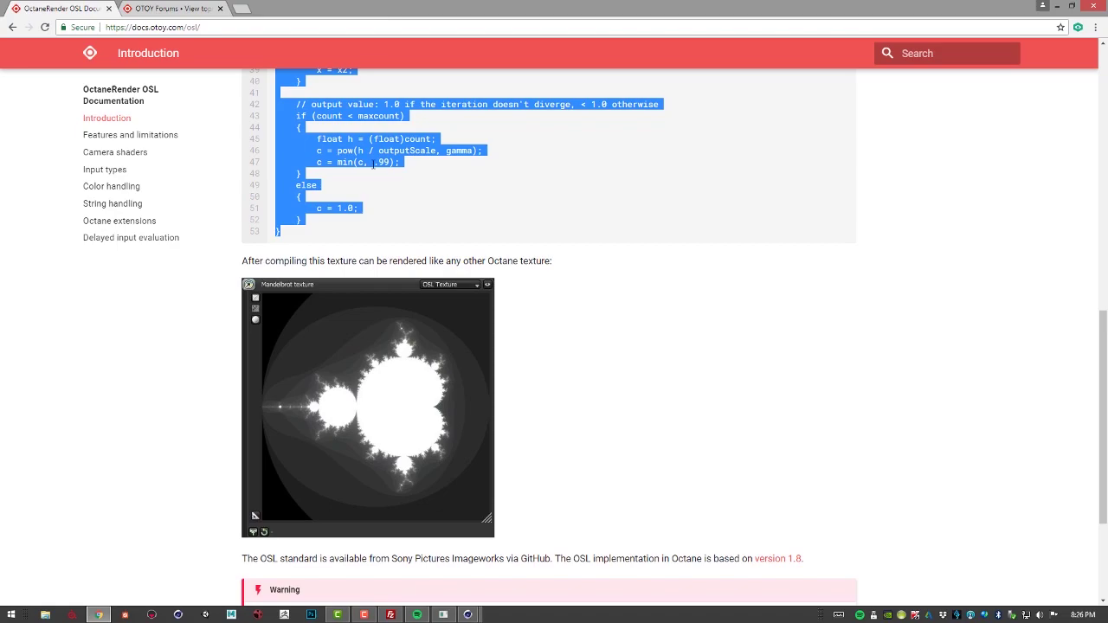
Return to Cinema 4D, paste the Mandelbrot shader into the OSL texture's code area and compile it.
drag(464, 15, 1107, 317)
click(818, 125)
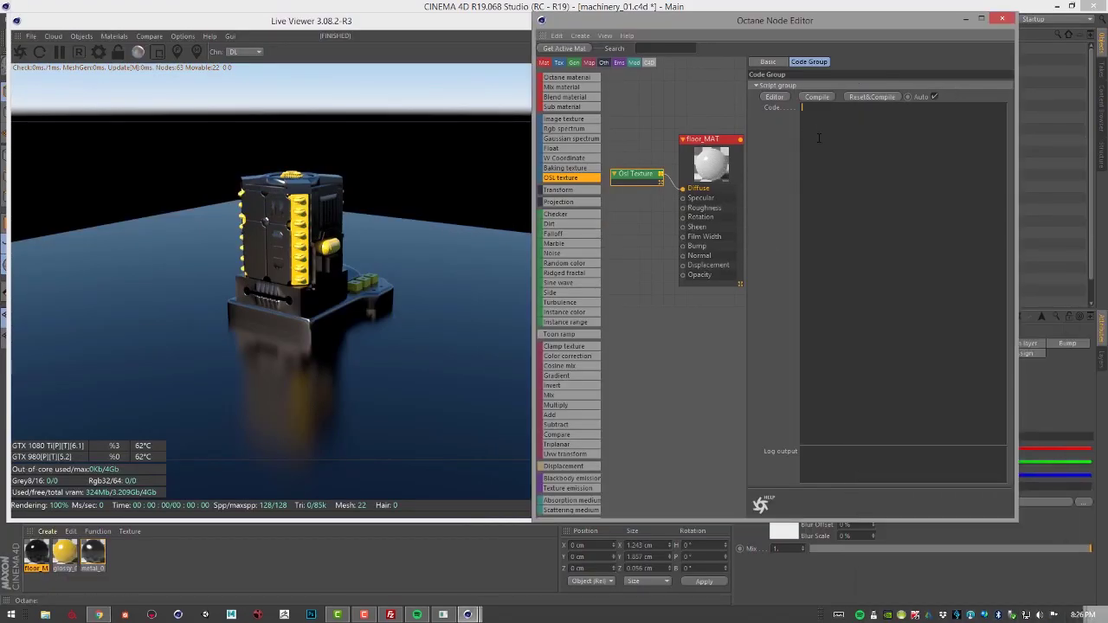
key(ctrl+v)
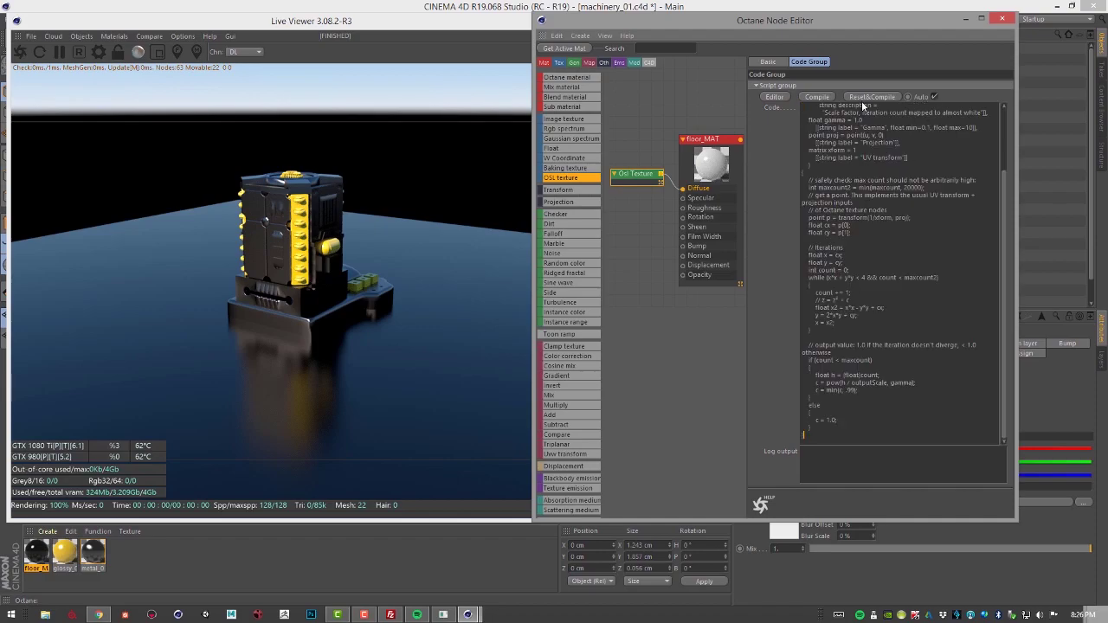
click(817, 97)
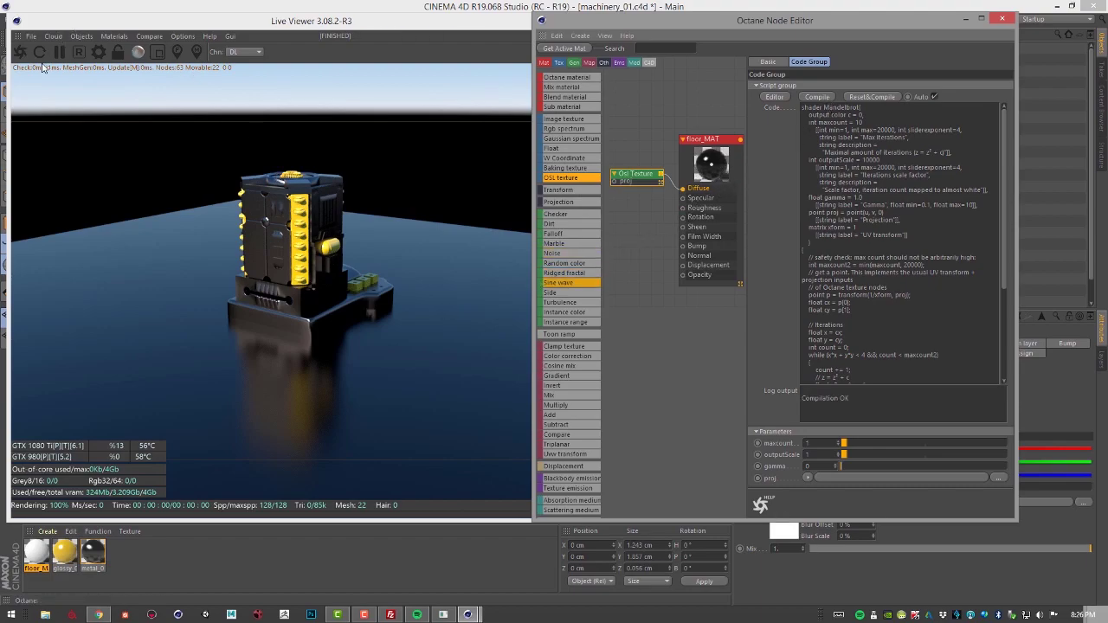
Start the live render of the scene and narrow the Live Viewer so it no longer covers the node editor.
click(19, 53)
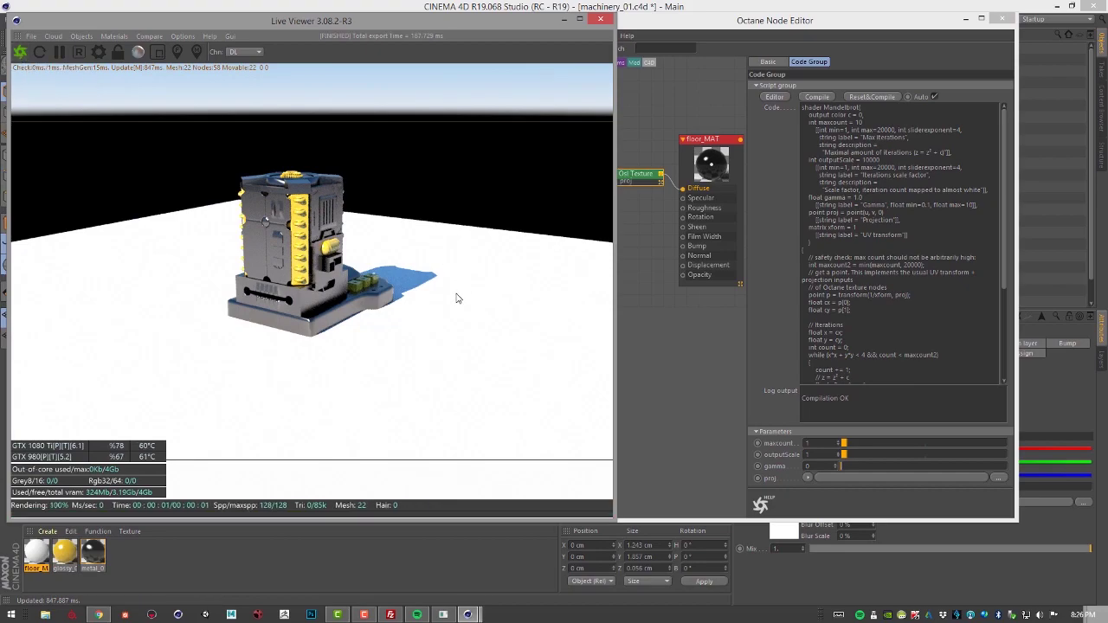
drag(457, 297, 511, 285)
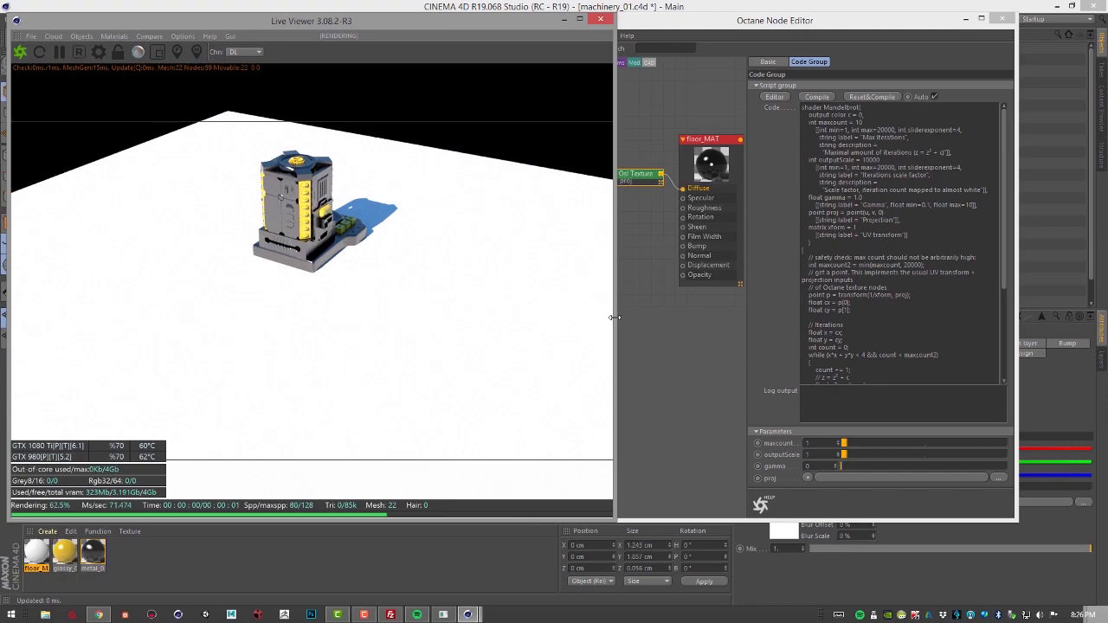
drag(621, 322, 536, 322)
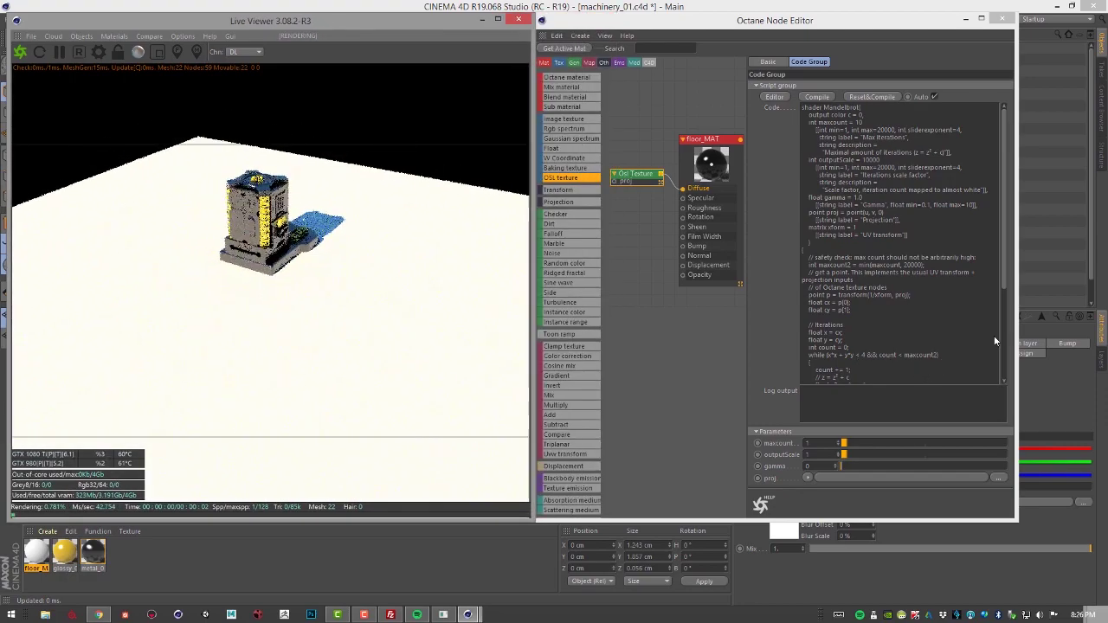
drag(1006, 277, 1005, 373)
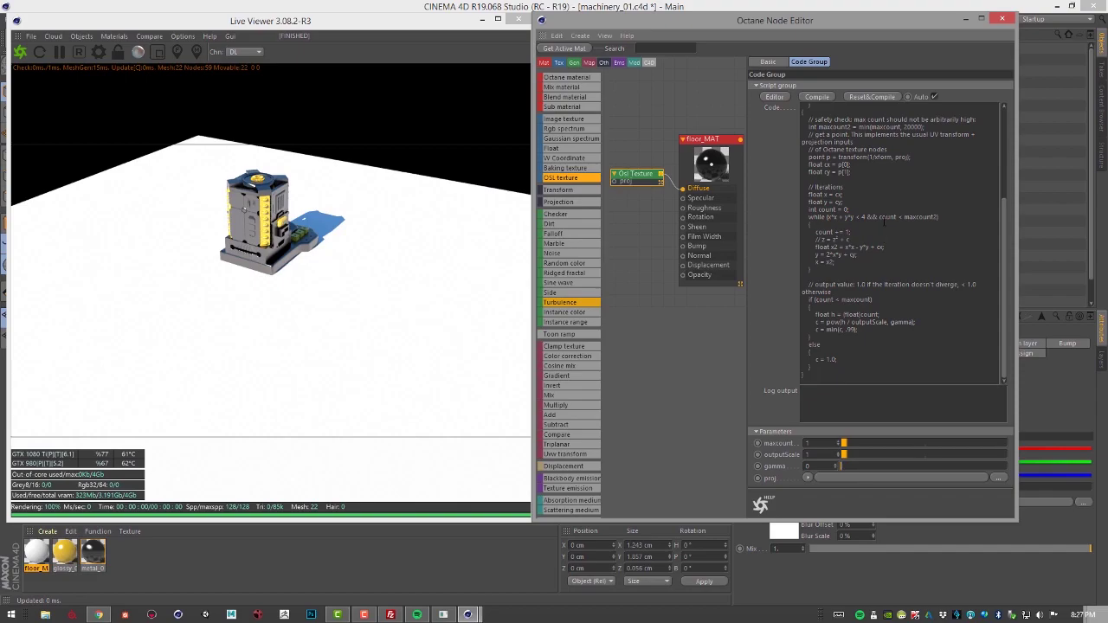
middle_drag(645, 302, 664, 311)
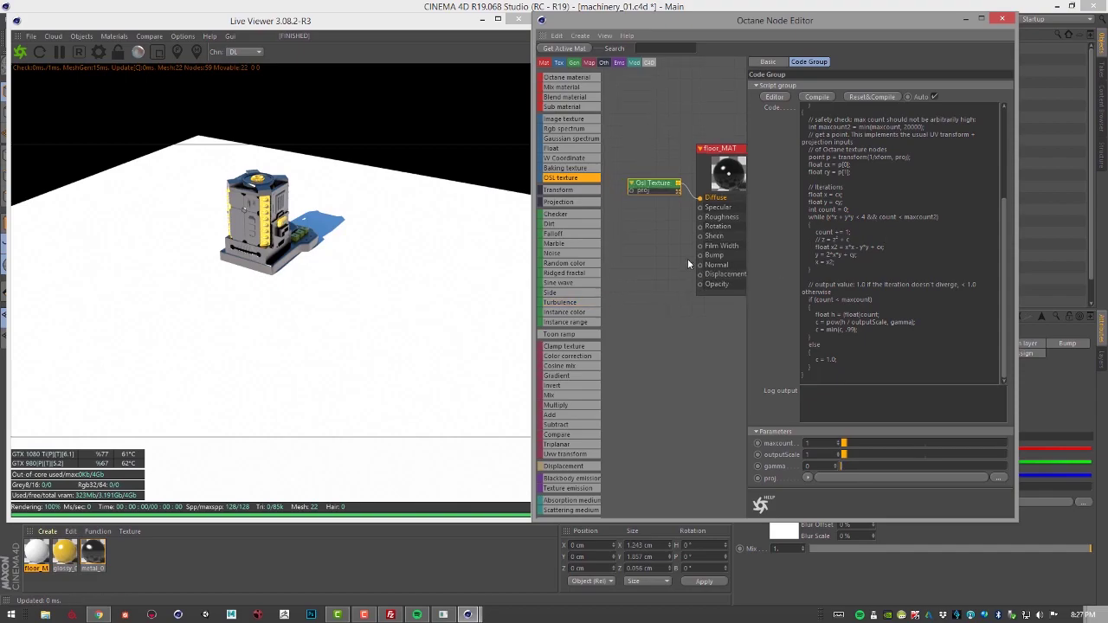
middle_drag(644, 242, 683, 307)
scroll(655, 297, up, 2)
scroll(655, 298, down, 2)
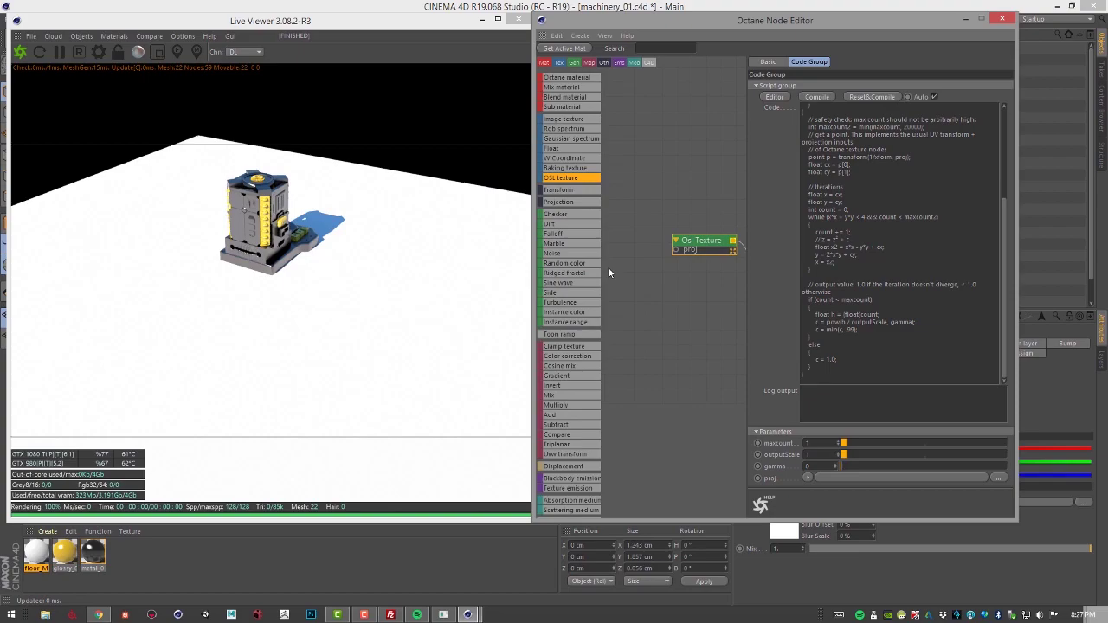
scroll(603, 332, down, 1)
scroll(575, 367, down, 3)
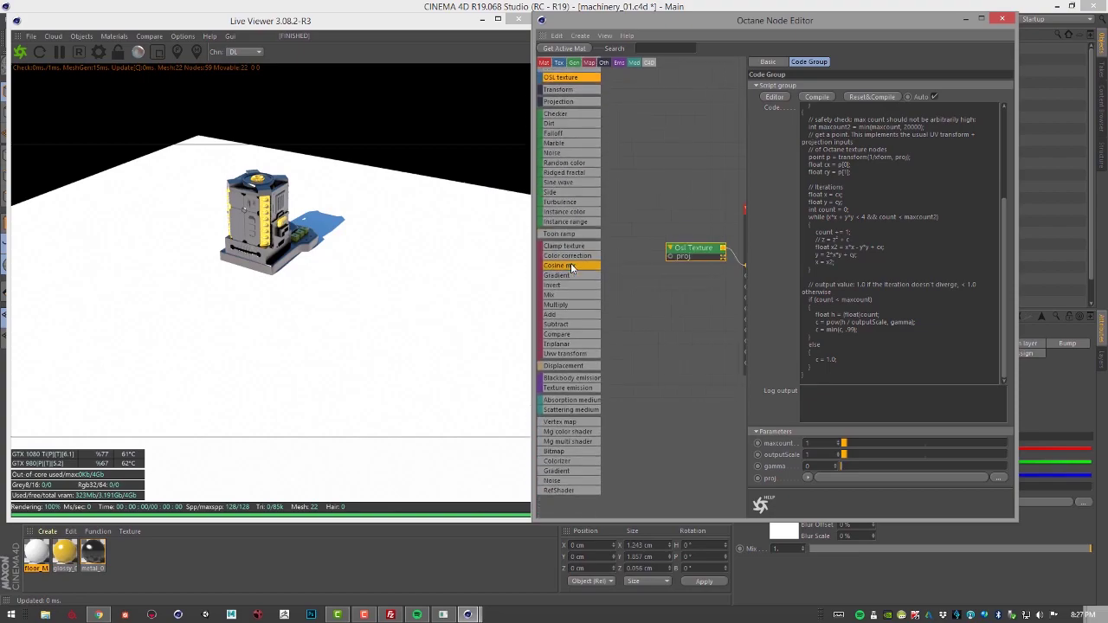
drag(566, 355, 654, 296)
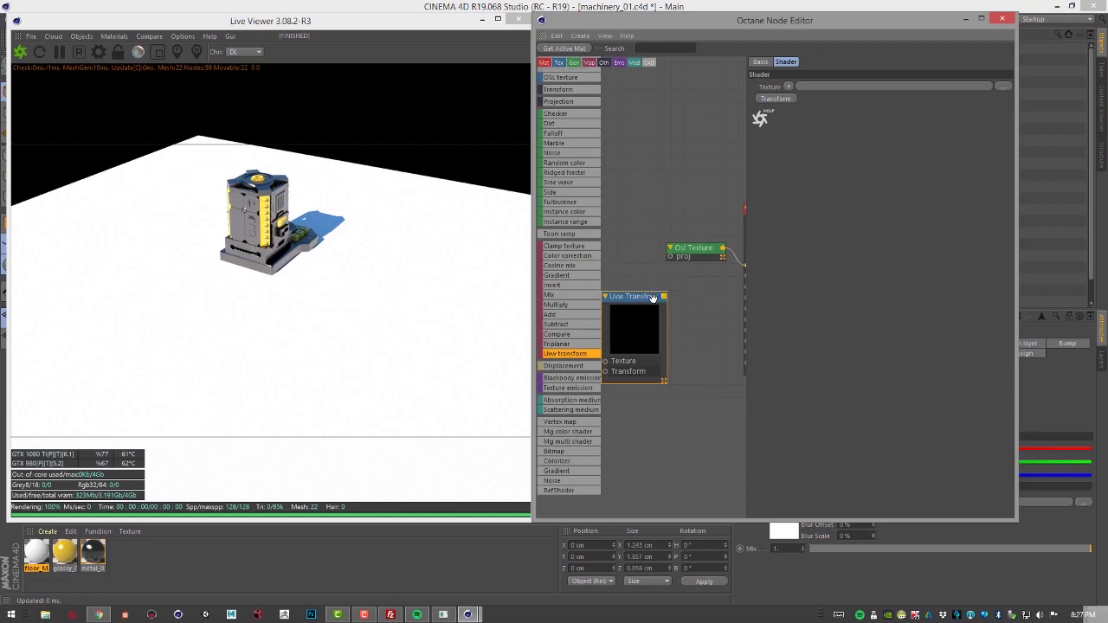
key(Delete)
Assign a C4doctane Uvw Transform to the OSL texture's proj parameter.
click(693, 250)
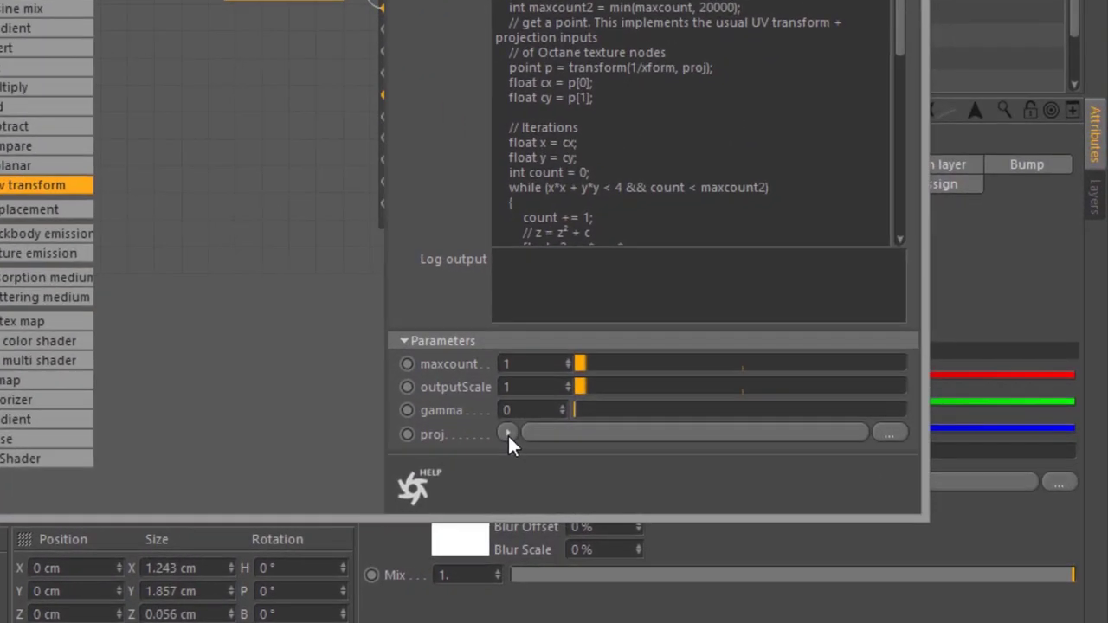
click(589, 446)
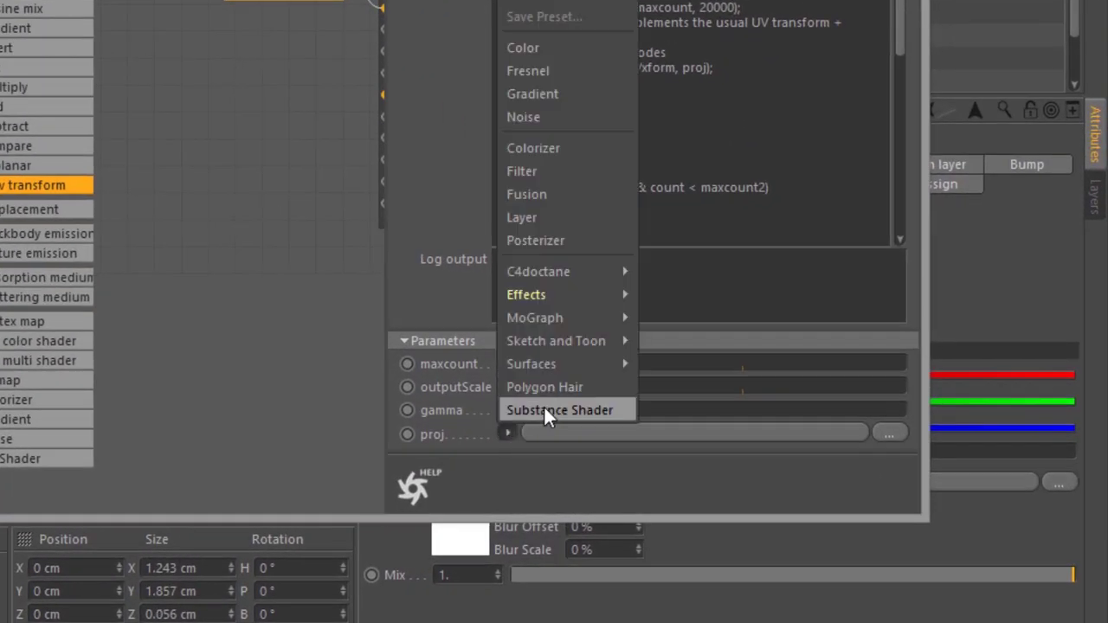
mouse_move(576, 278)
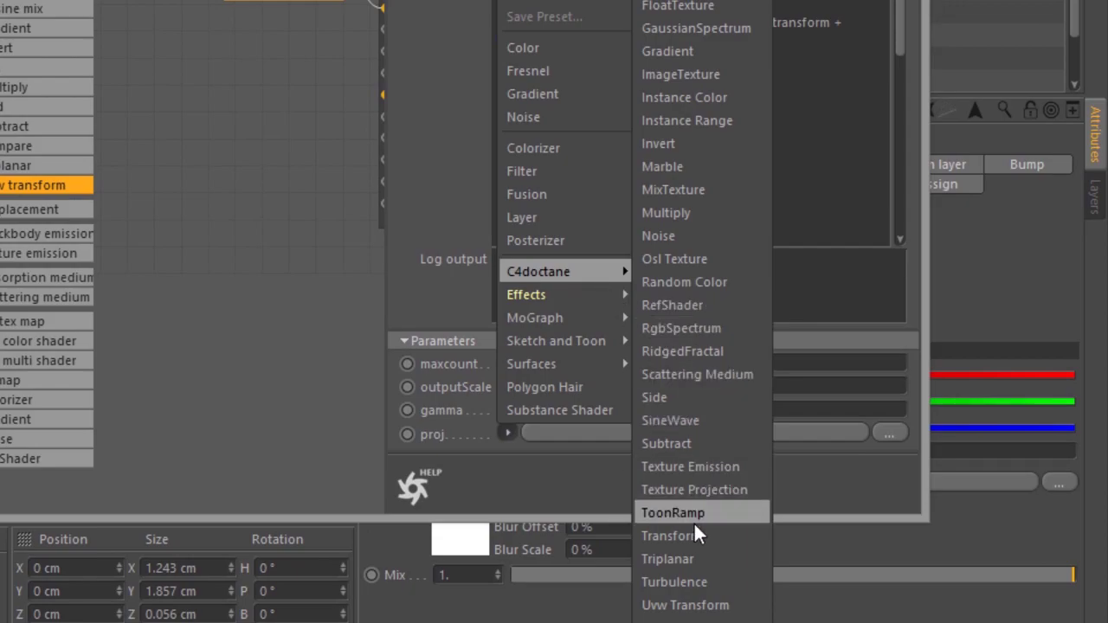
click(684, 605)
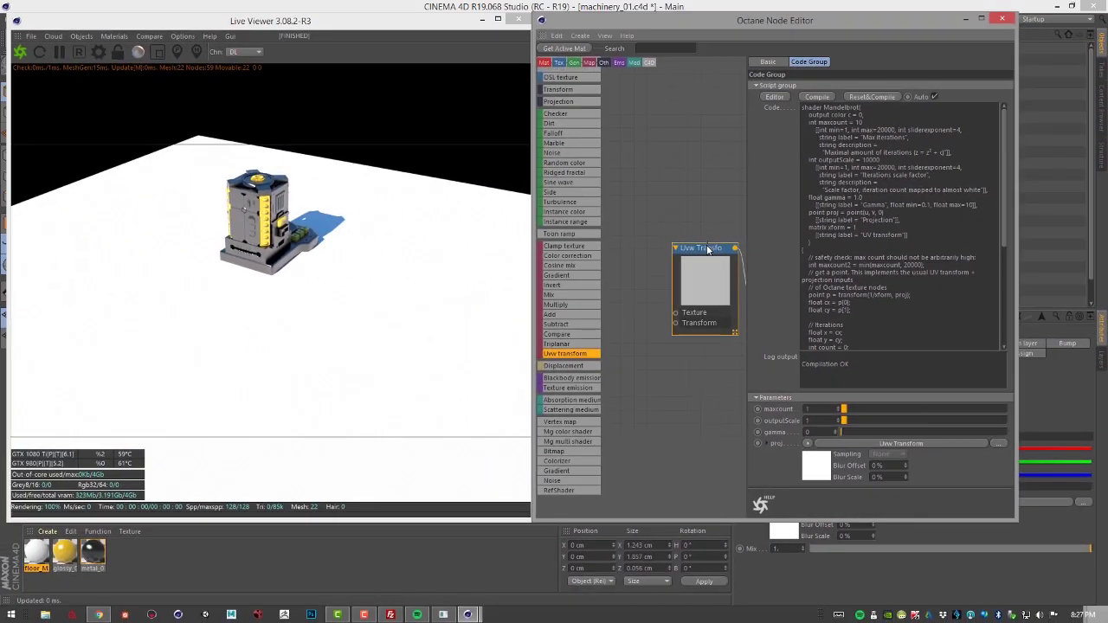
Add a Transform node to the Uvw Transform node's Transform input.
click(703, 248)
drag(703, 249, 691, 264)
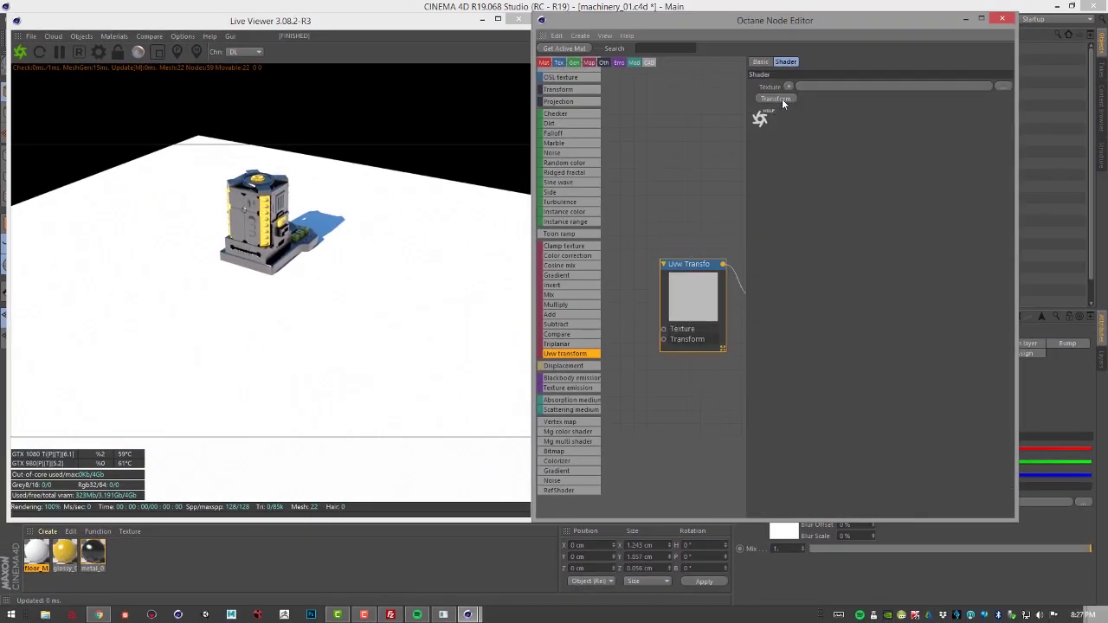
click(783, 100)
middle_drag(676, 241, 727, 229)
Scale the Transform node uniformly to about 0.0075 on X, Y and Z.
click(680, 240)
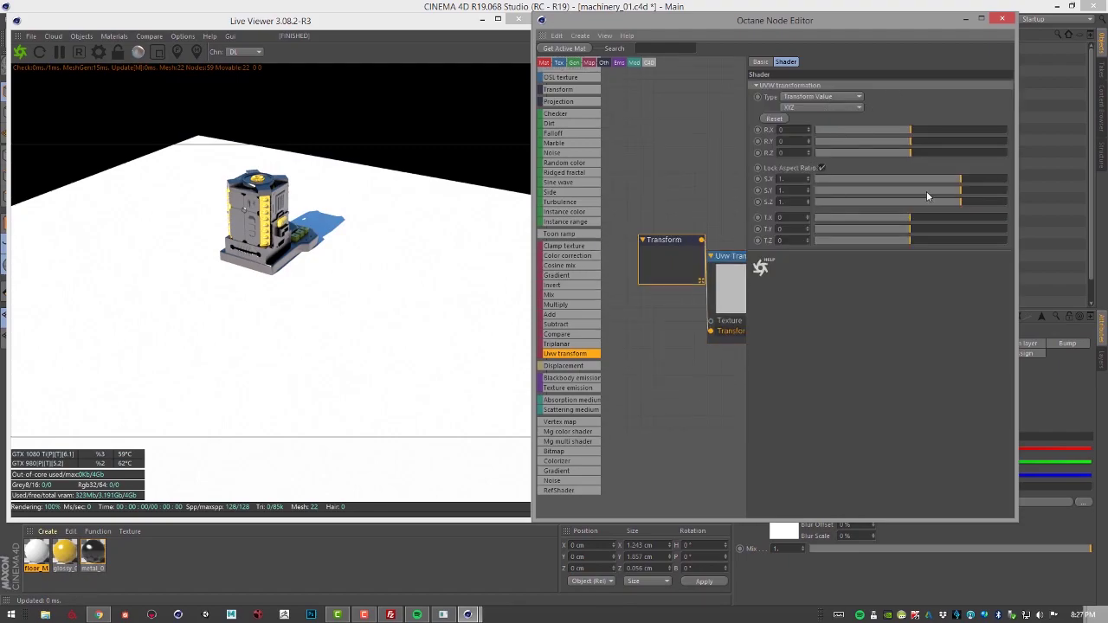
drag(926, 191, 857, 179)
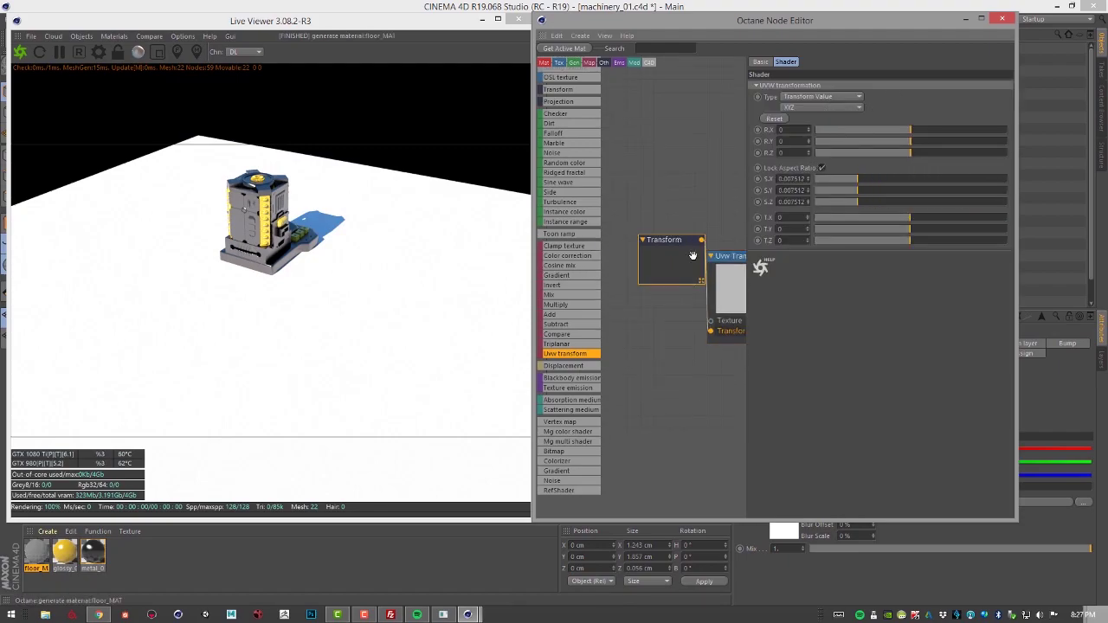
middle_drag(692, 255, 646, 250)
middle_drag(635, 162, 560, 150)
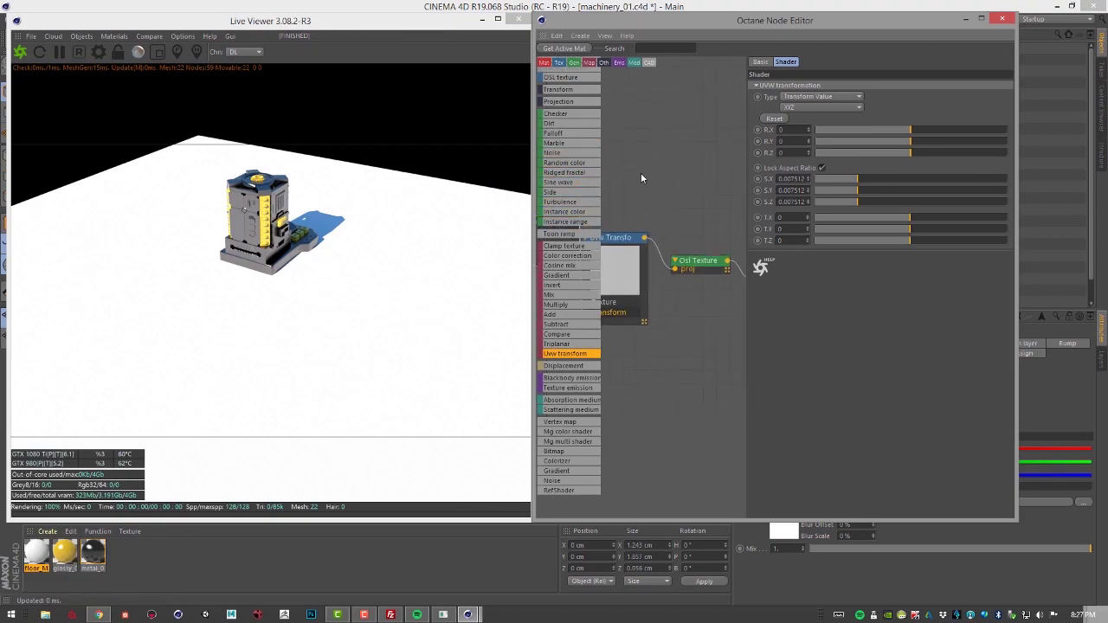
Reset and recompile the Mandelbrot script in the OSL texture and refresh the live render of the floor.
middle_drag(653, 186, 592, 142)
click(631, 211)
middle_drag(657, 298, 667, 274)
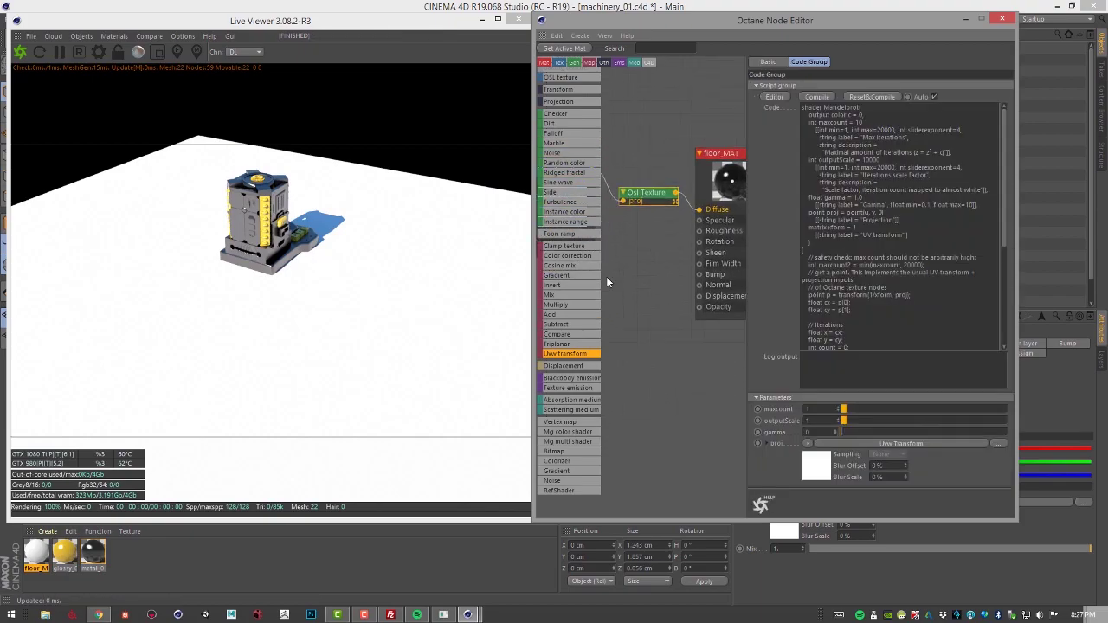
click(48, 54)
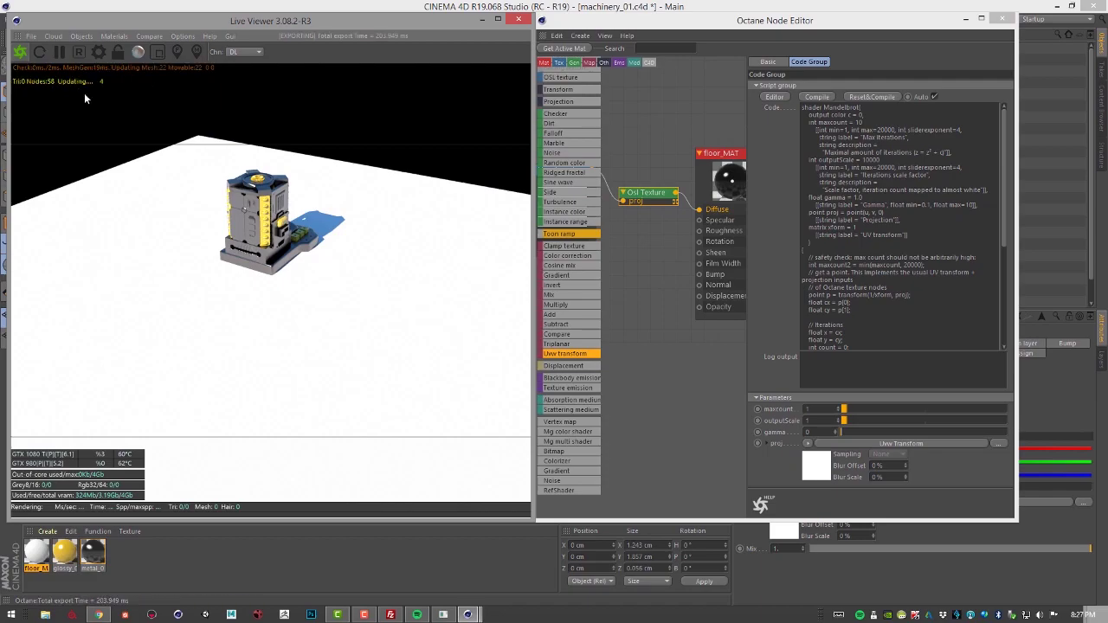
click(871, 97)
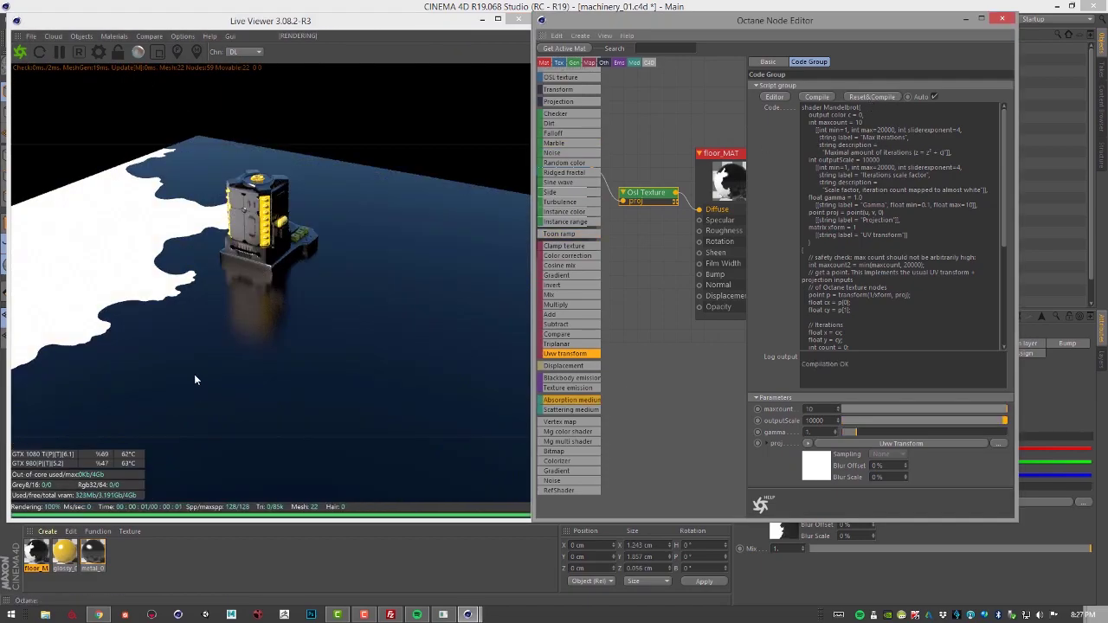
drag(227, 319, 333, 290)
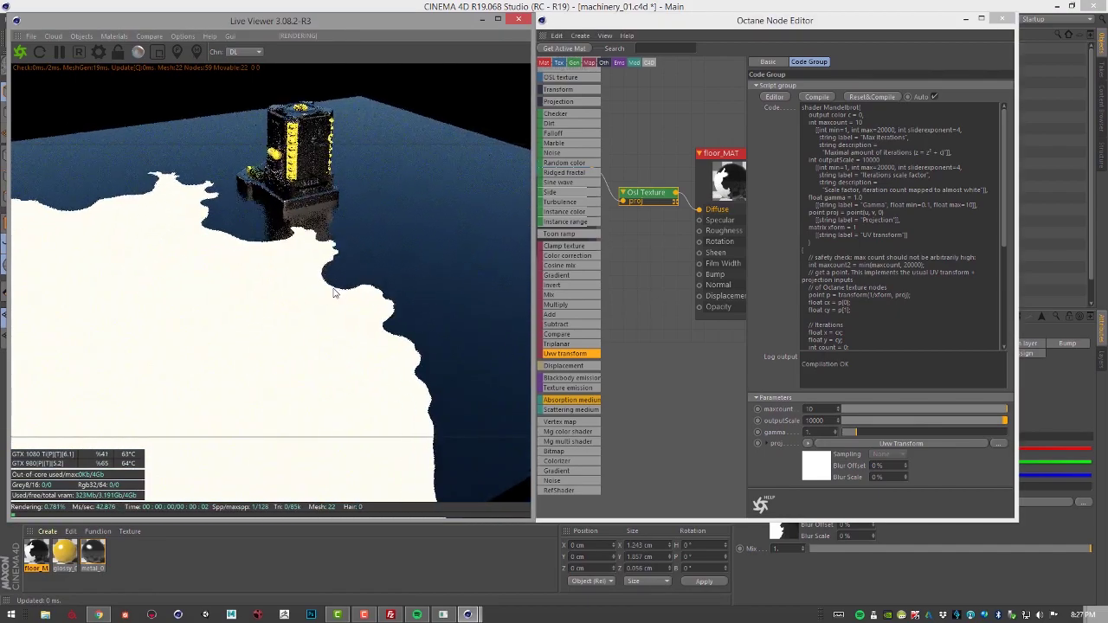
Set the Mandelbrot shader's outputScale to 50 and its maxcount to 500.
click(812, 408)
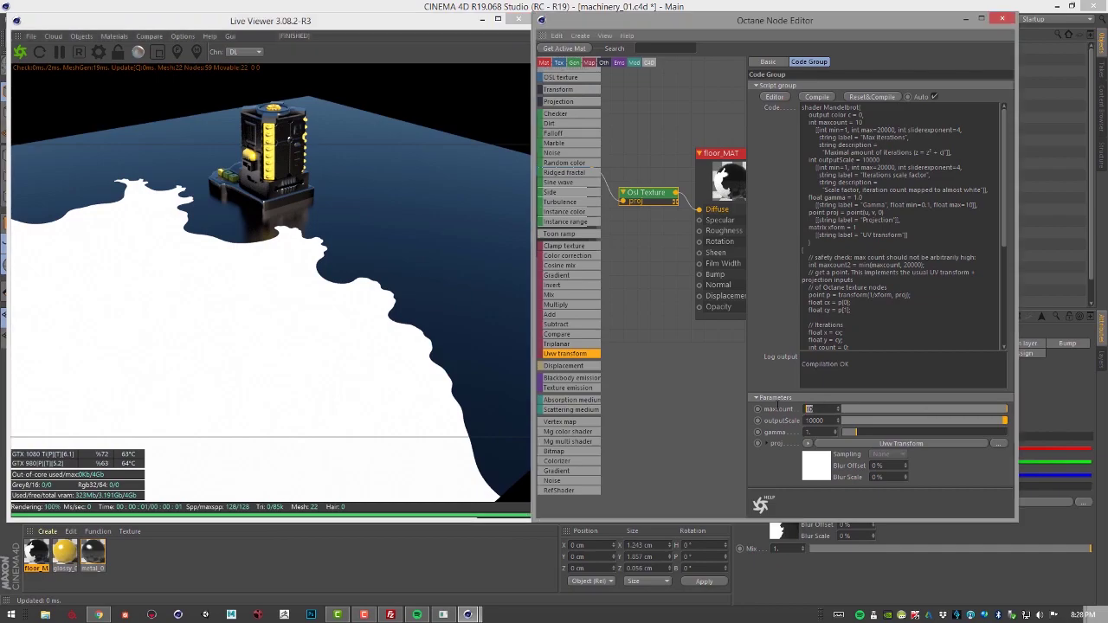
key(Tab)
text(50)
key(Return)
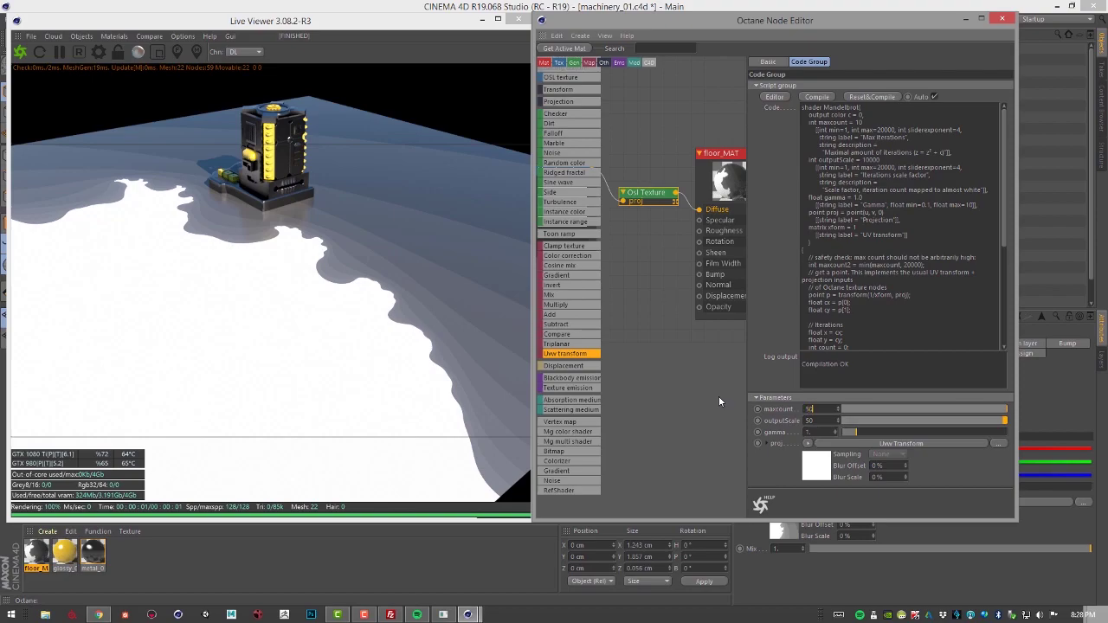
text(0)
key(Return)
middle_drag(223, 341, 206, 263)
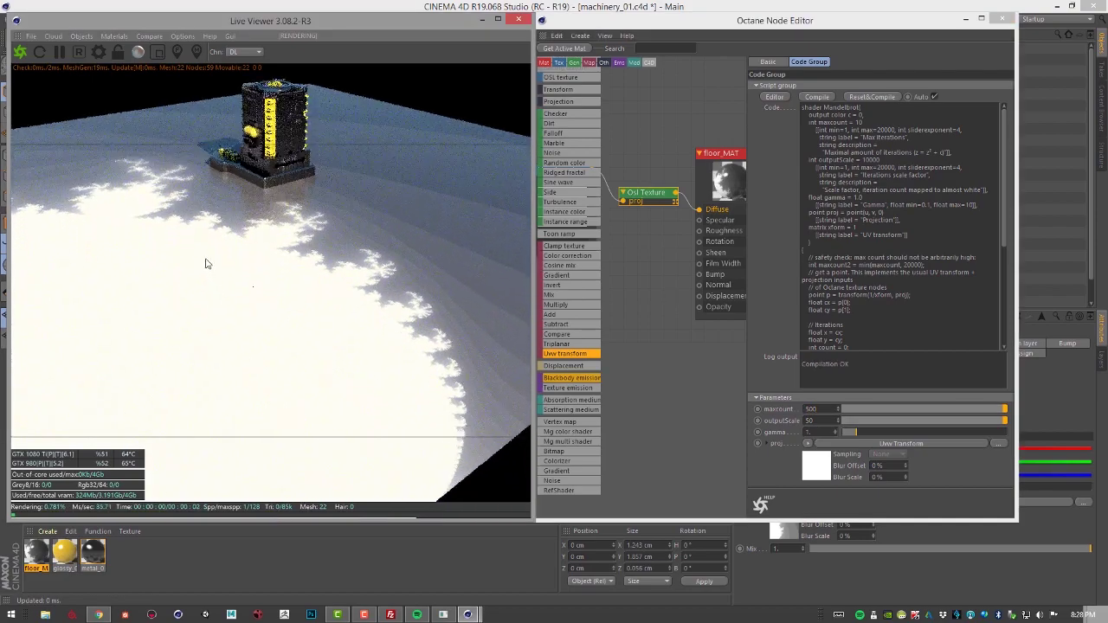
drag(205, 263, 462, 389)
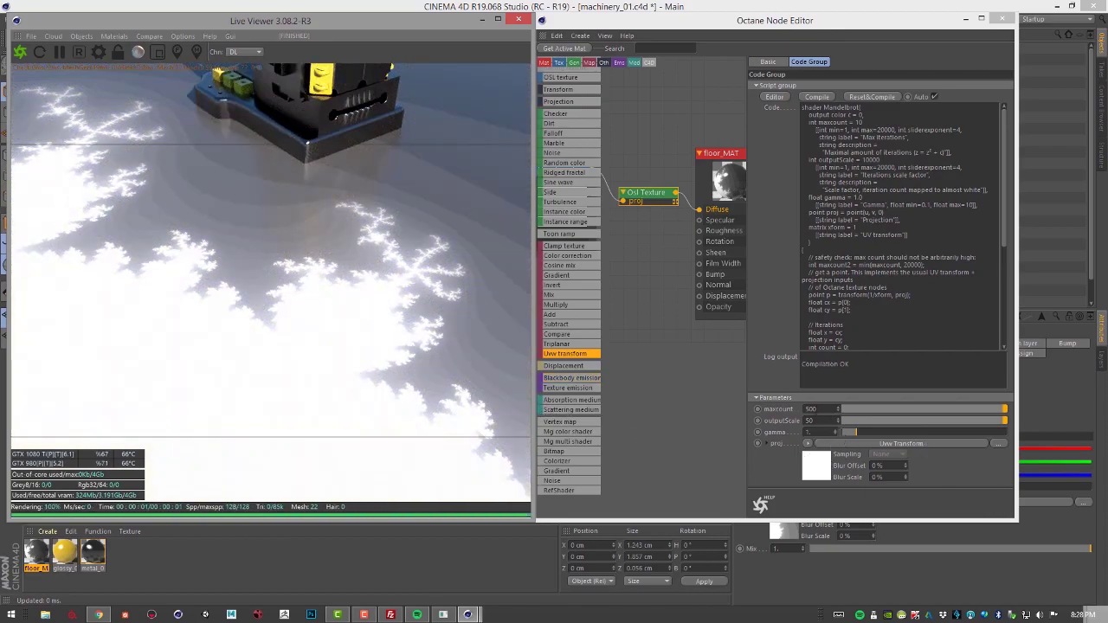
key(Return)
double_click(810, 421)
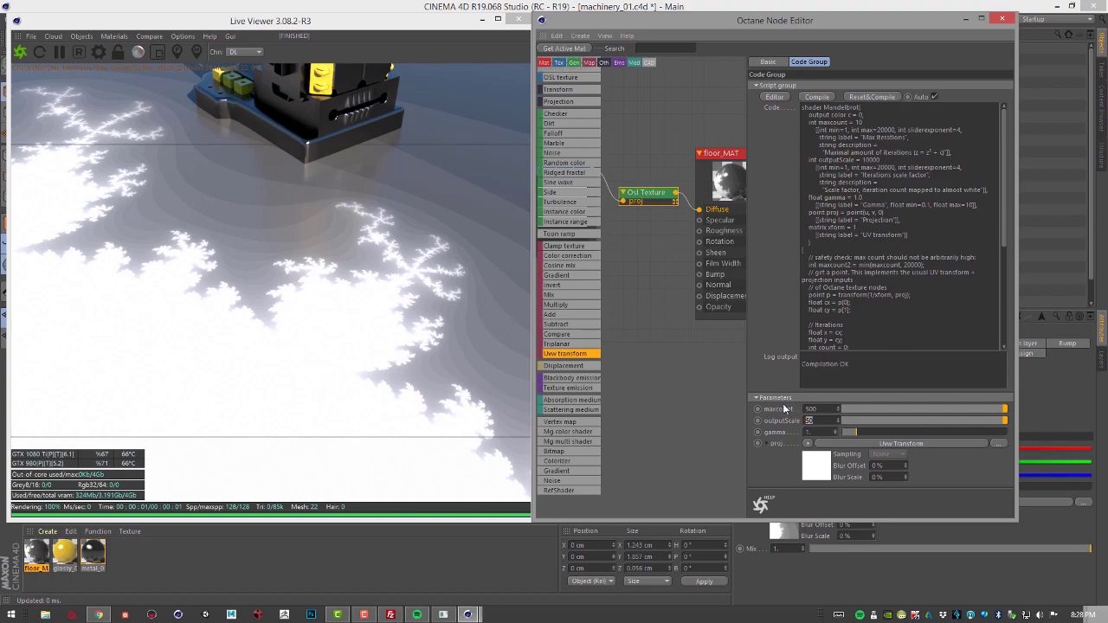
drag(444, 308, 334, 330)
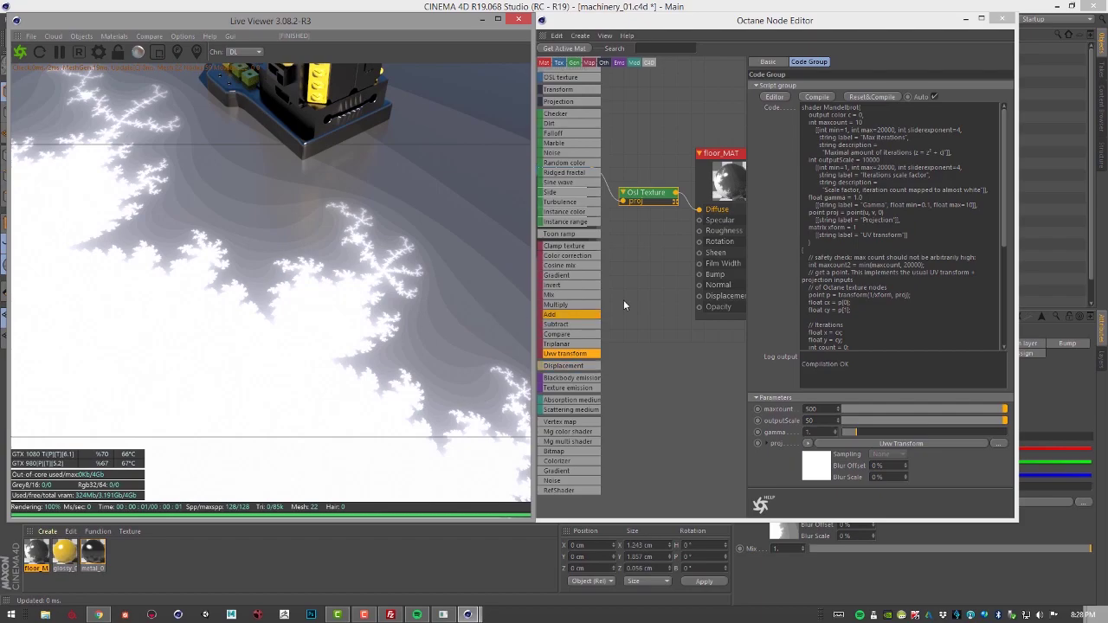
Move the Uvw Transform and Transform nodes closer to the OSL texture and widen the node editor over the Live Viewer.
alt+right_drag(653, 282, 618, 281)
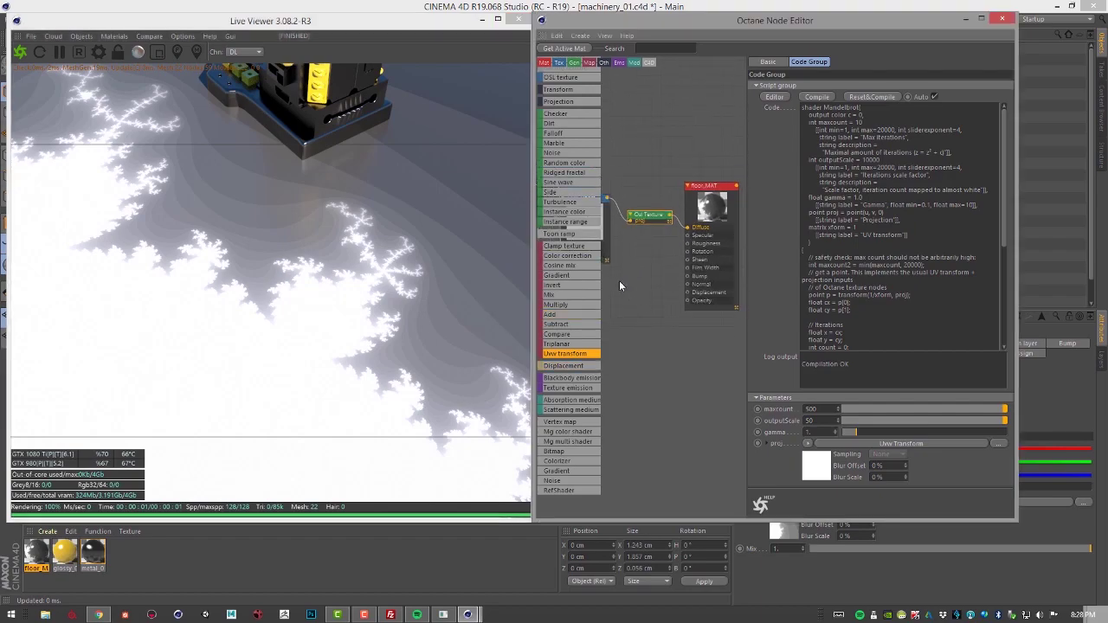
alt+middle_drag(619, 281, 680, 285)
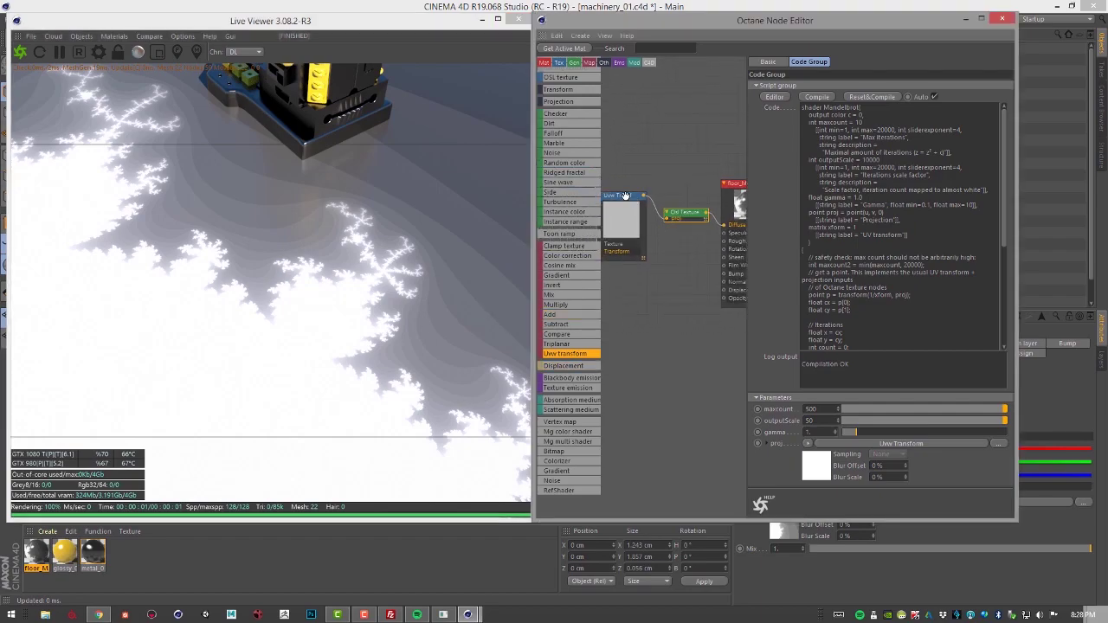
drag(627, 197, 641, 218)
alt+middle_drag(654, 258, 707, 253)
drag(616, 180, 628, 233)
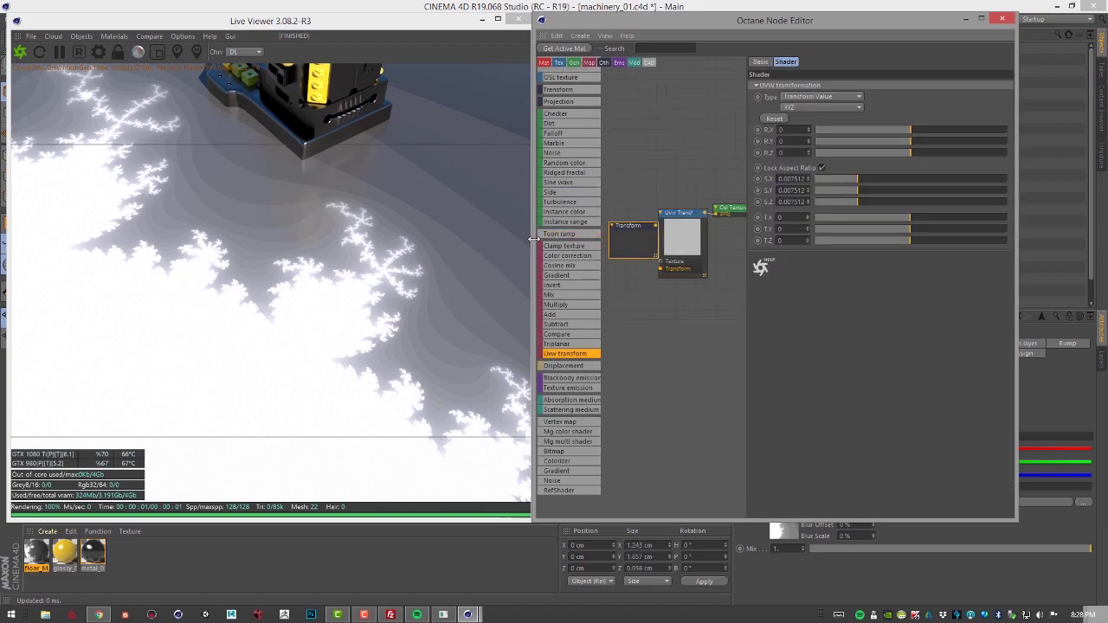
drag(535, 243, 405, 243)
Arrange the node chain so the OSL texture sits beside floor_MAT, with the Uvw Transform below it and the Transform node before that.
middle_drag(559, 301, 539, 321)
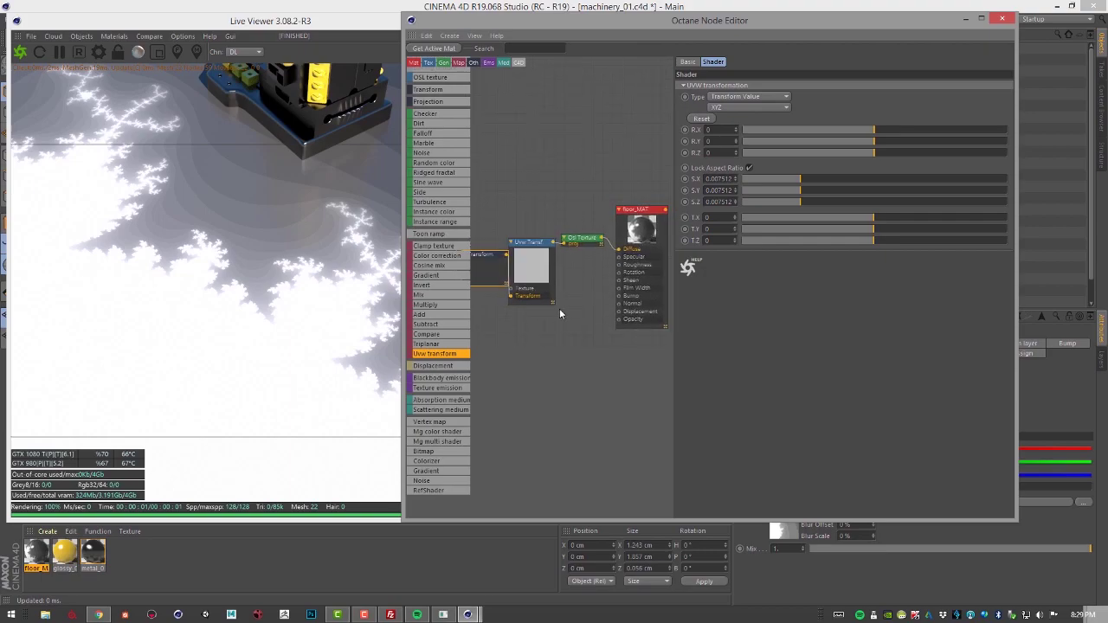
alt+right_drag(559, 309, 540, 309)
alt+middle_drag(540, 309, 552, 252)
alt+right_drag(534, 262, 566, 276)
middle_drag(567, 282, 550, 267)
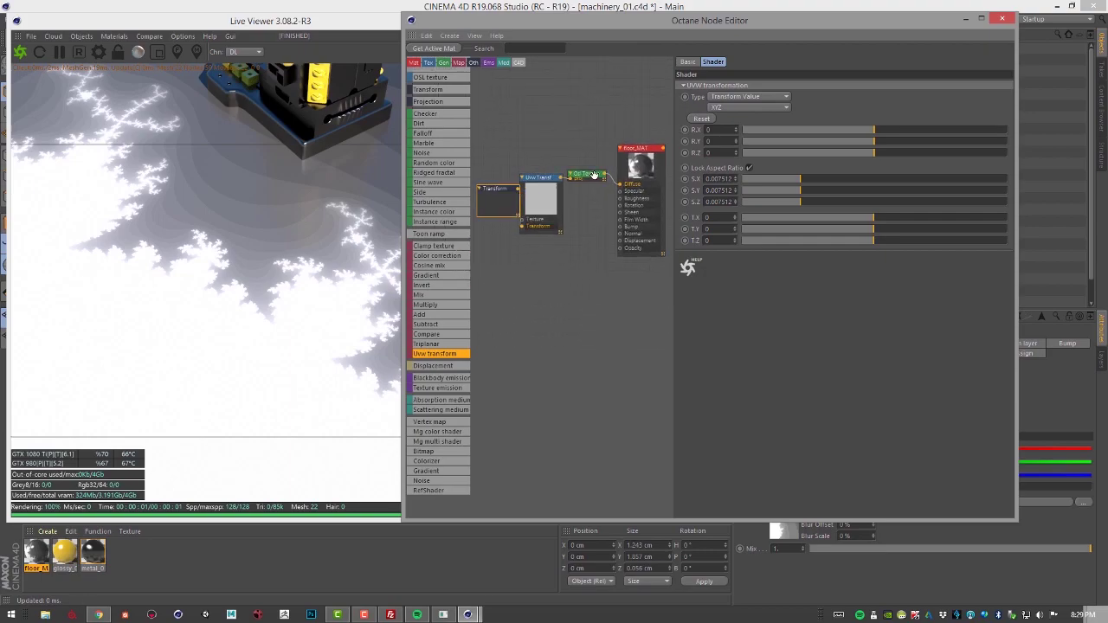
drag(592, 175, 590, 151)
drag(540, 179, 510, 225)
click(507, 206)
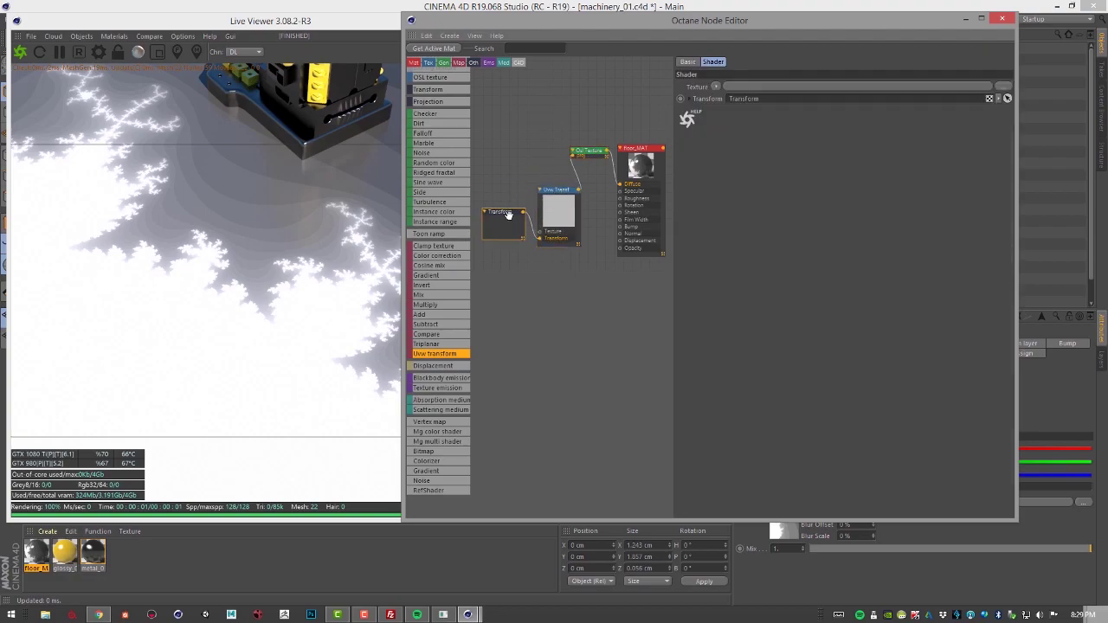